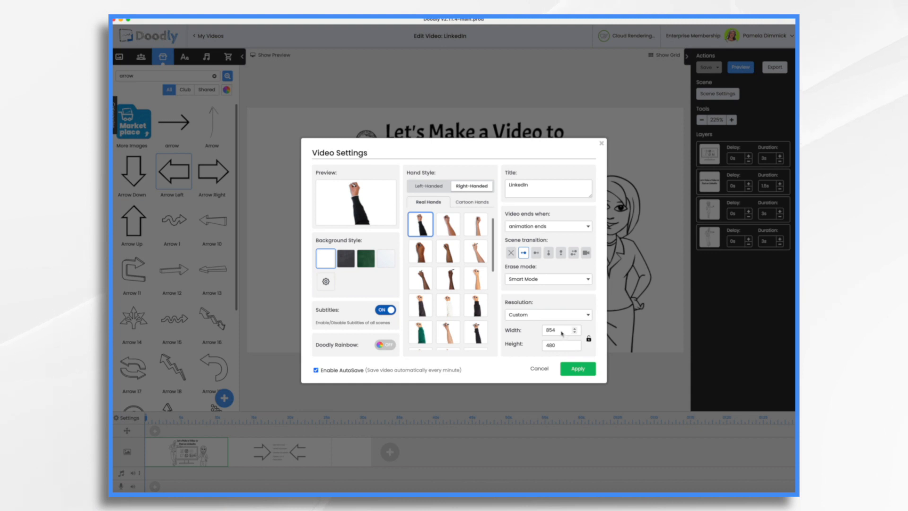
Step: Set the custom video resolution to 1080 wide by 1350 high and apply it
key("BackSpace")
key("BackSpace")
key("BackSpace")
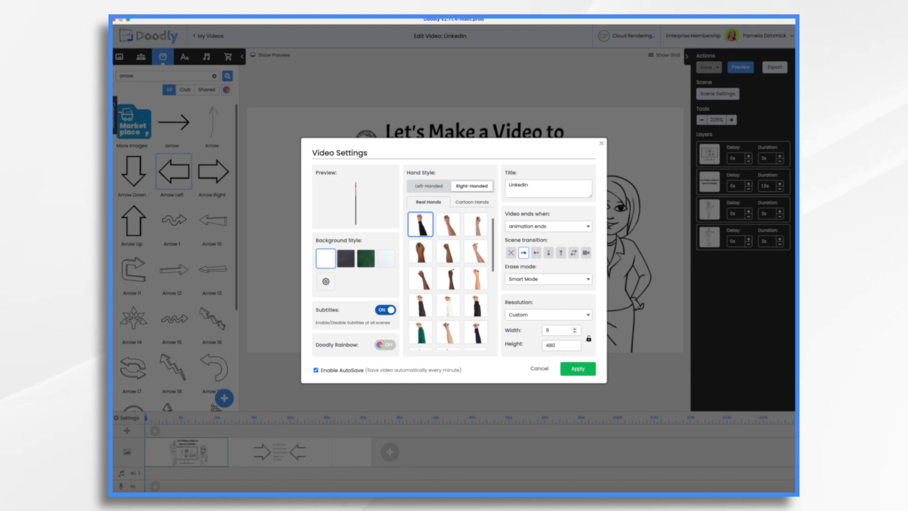
type("1080")
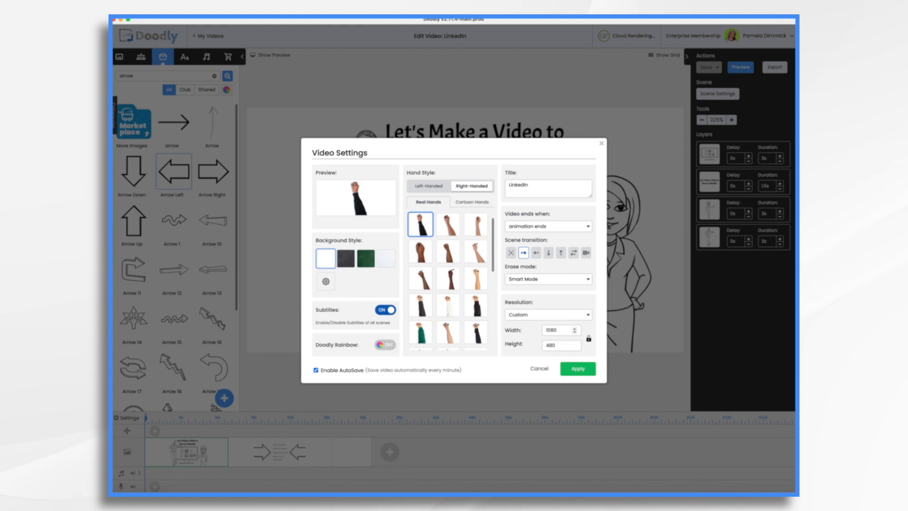
double_click(550, 345)
type("1350")
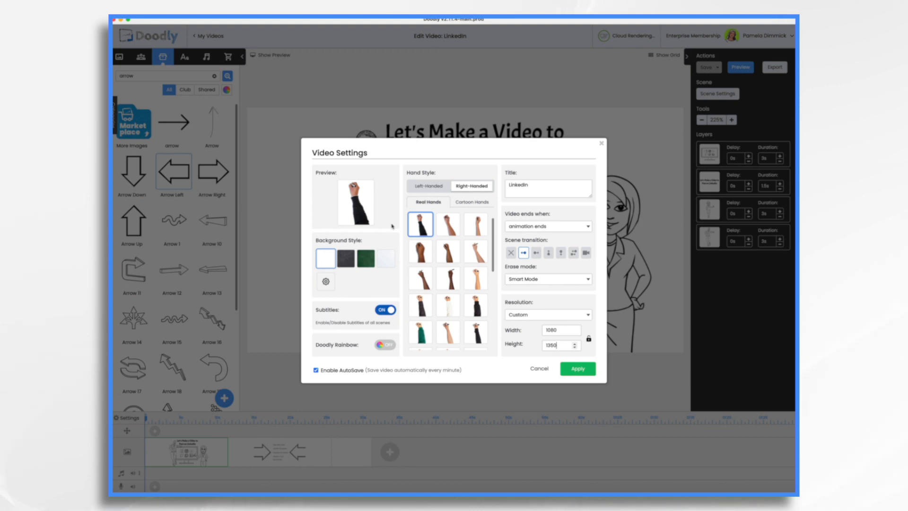
left_click(580, 369)
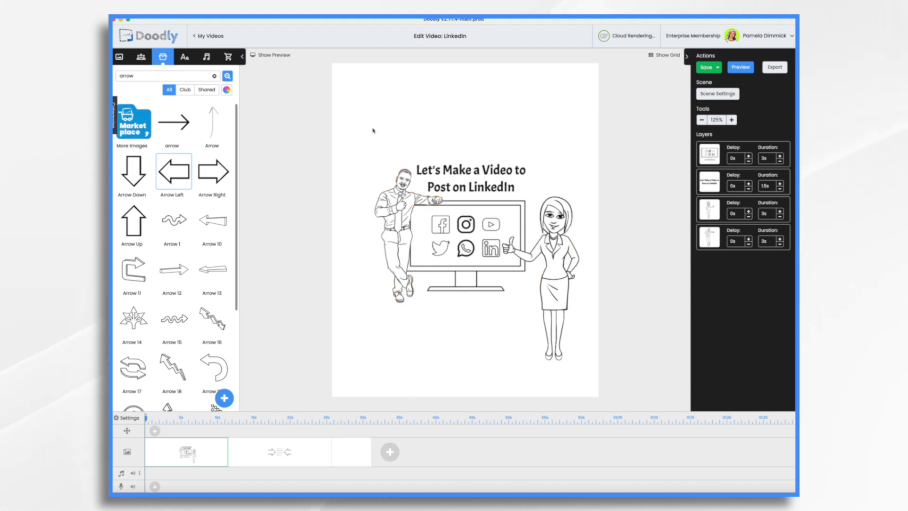
Step: Enlarge all assets of the title scene to the portrait canvas width, and enlarge the title text above the two figures
key("super+a")
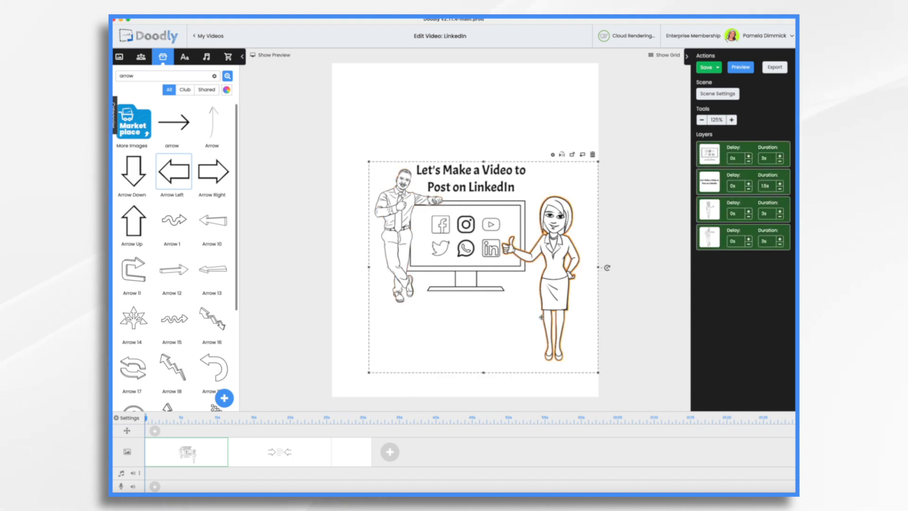
left_click_drag(369, 162, 336, 130)
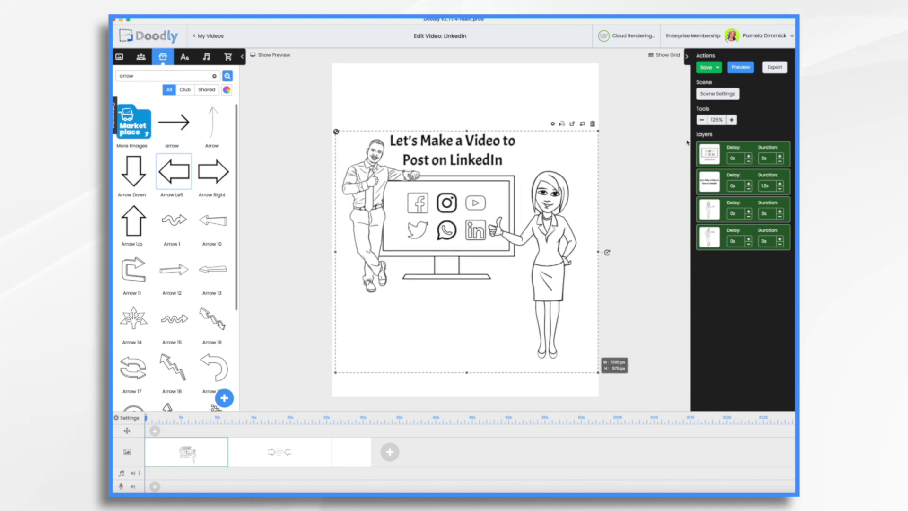
left_click(449, 111)
left_click_drag(448, 142, 439, 96)
left_click_drag(516, 123, 615, 151)
left_click_drag(488, 115, 465, 114)
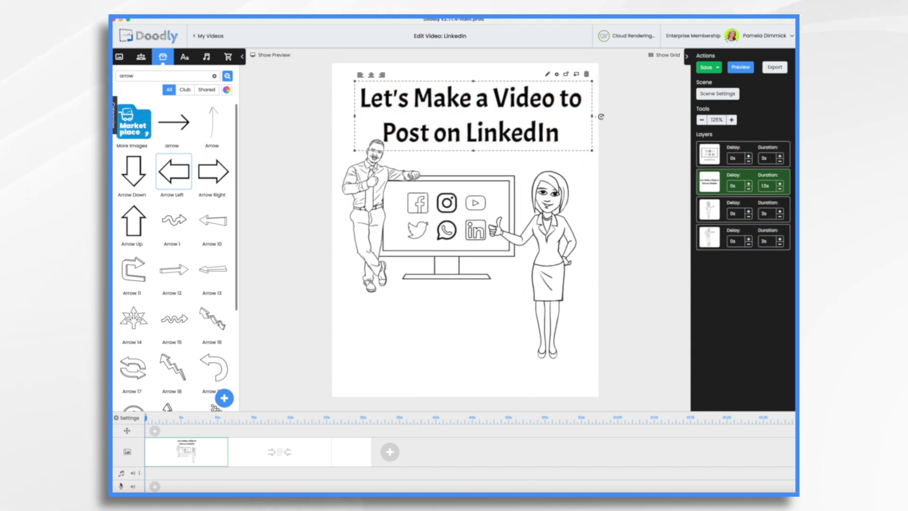
Step: Check the arrows scene, delete the opening title scene and select the blank scene
left_click(295, 464)
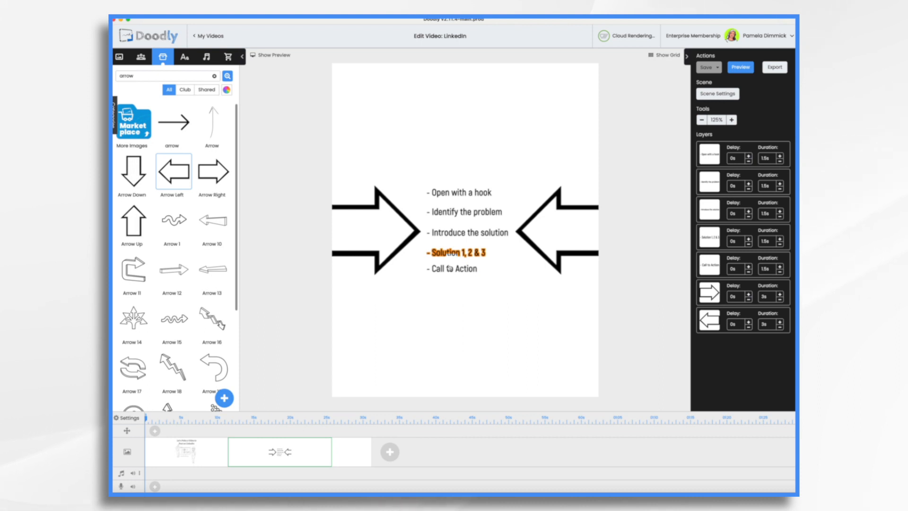
left_click(267, 458)
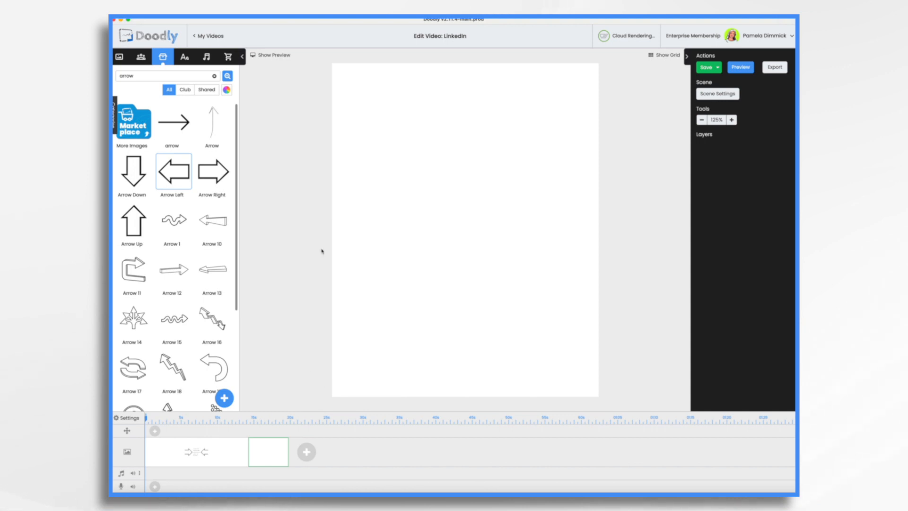
Step: Import the sound file "voiceover time management.mp3" and place it on the timeline's audio track
left_click(207, 58)
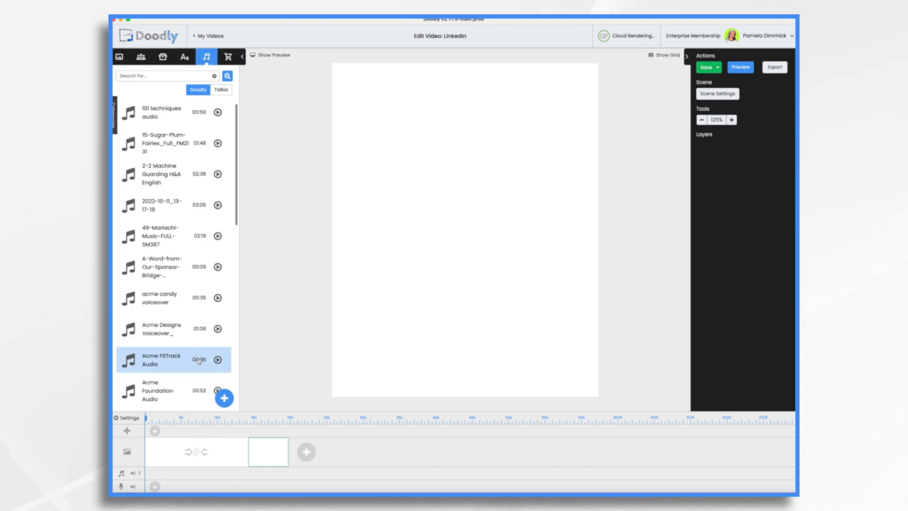
left_click(225, 401)
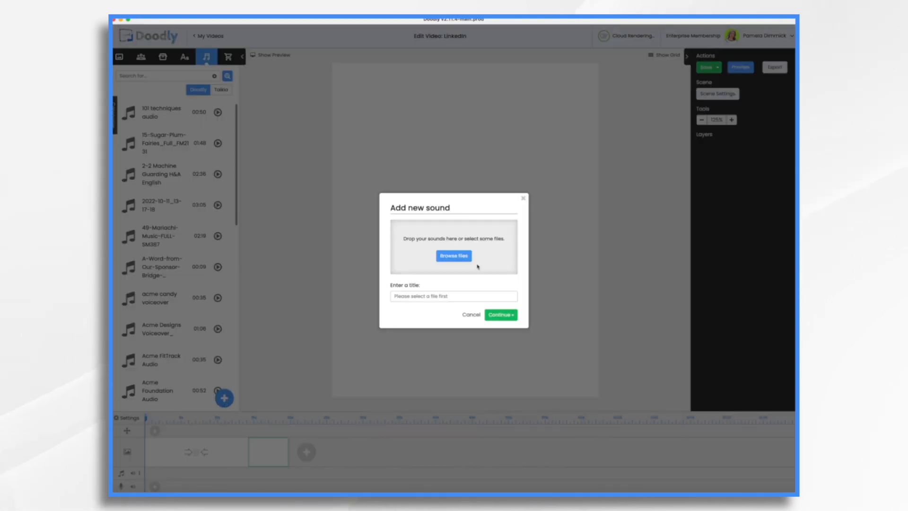
left_click_drag(504, 135, 468, 242)
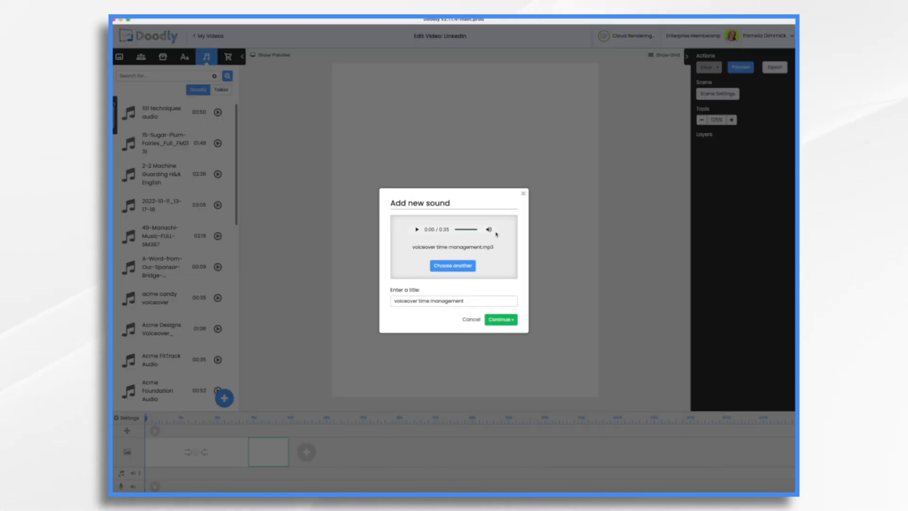
left_click(506, 320)
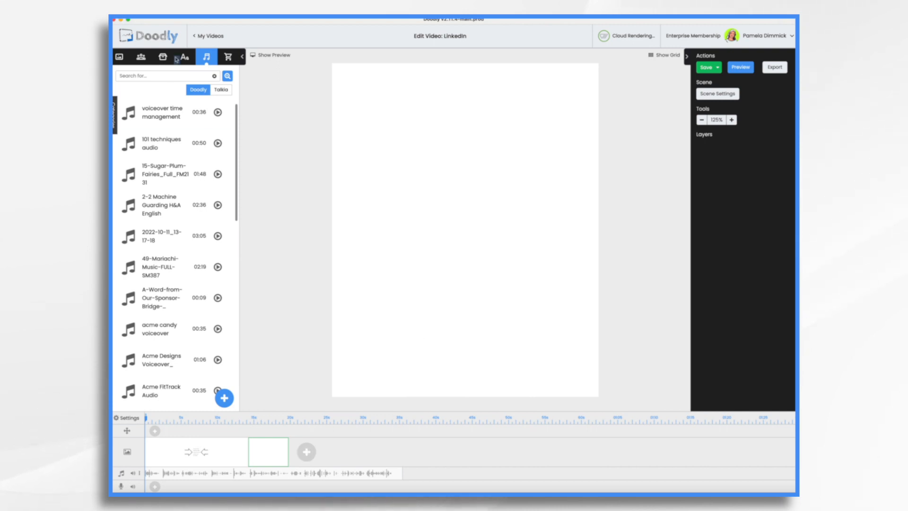
Step: Search the characters for "stress", add Pablo Stressed to the blank scene and enlarge him to nearly the canvas height
left_click(141, 57)
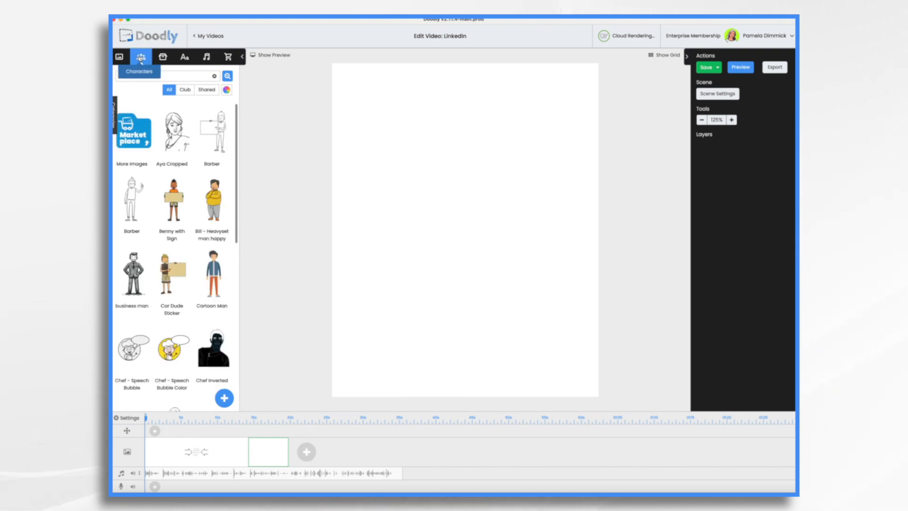
left_click(148, 74)
type("stress")
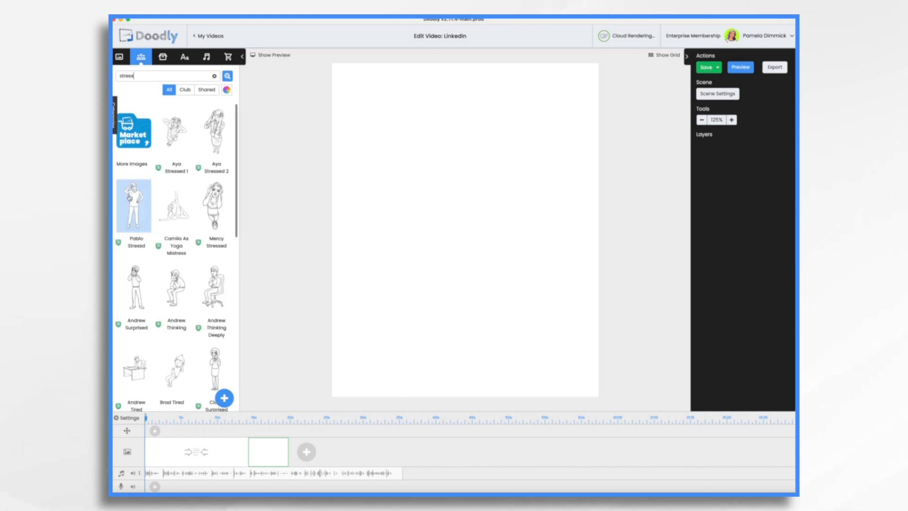
left_click_drag(133, 206, 476, 276)
left_click_drag(428, 191, 352, 115)
left_click_drag(461, 204, 478, 207)
left_click(152, 78)
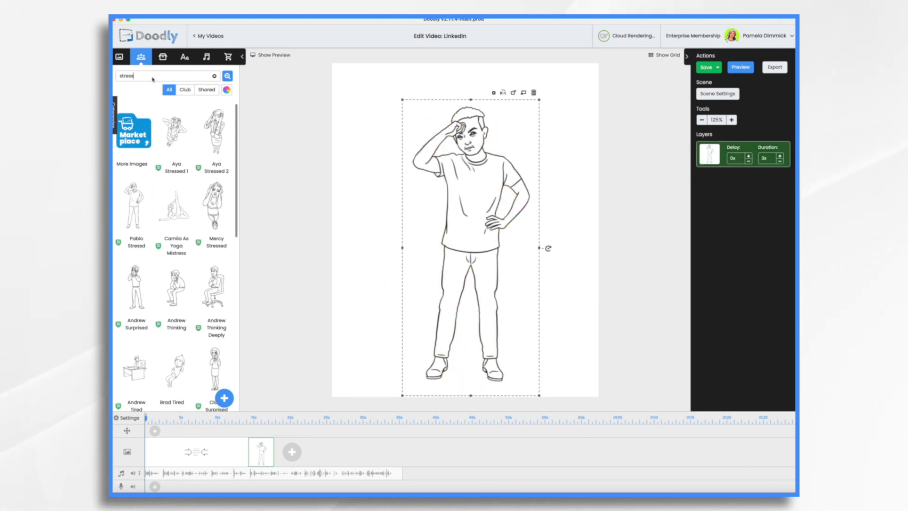
Step: Search the props for "check", add the Checklist clipboard to the scene and order its layer before the character
left_click(163, 57)
type("check")
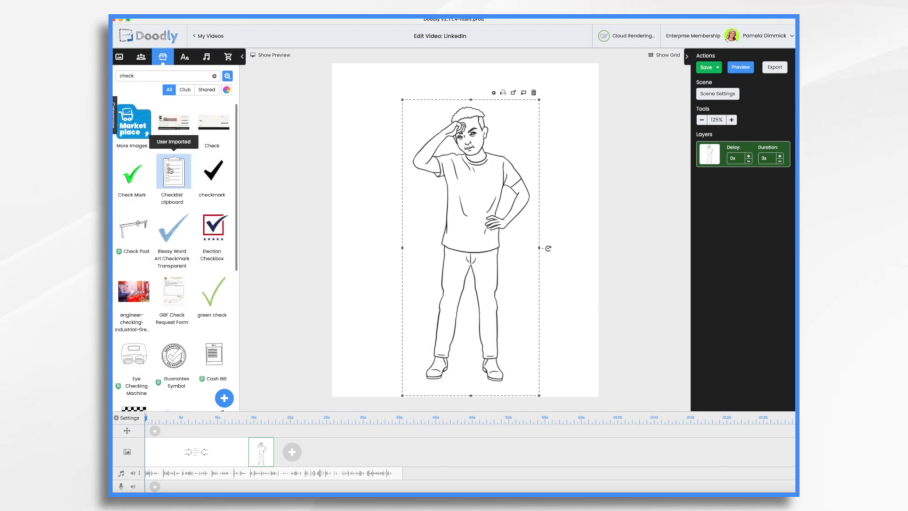
left_click_drag(171, 170, 428, 176)
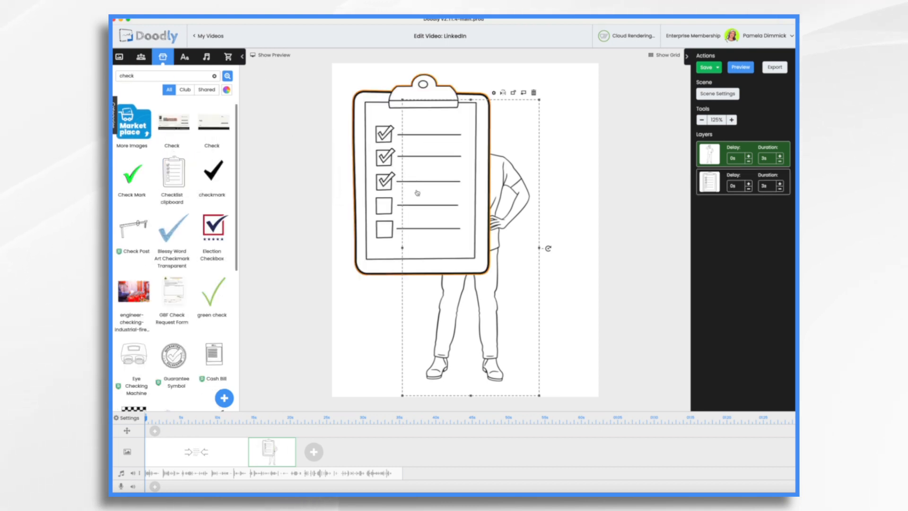
left_click_drag(716, 180, 710, 153)
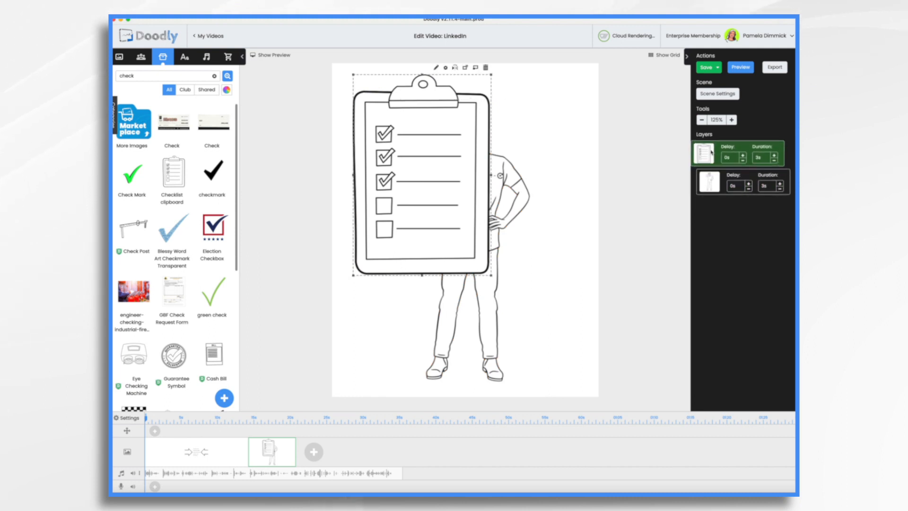
Step: Enlarge the clipboard to fill most of the canvas, and enlarge the stressed man in front of its right half
left_click_drag(421, 213, 424, 240)
left_click_drag(357, 101, 335, 73)
left_click_drag(493, 304, 544, 378)
left_click_drag(426, 237, 403, 236)
left_click_drag(419, 290, 449, 287)
left_click(503, 209)
left_click_drag(573, 392, 586, 416)
left_click_drag(508, 173, 502, 166)
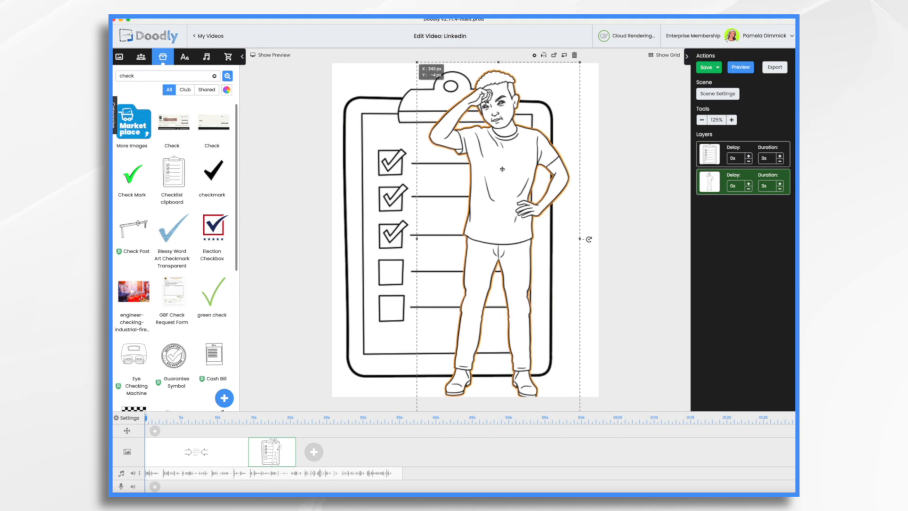
Step: Set the Checklist clipboard's opacity to 40%
left_click(369, 164)
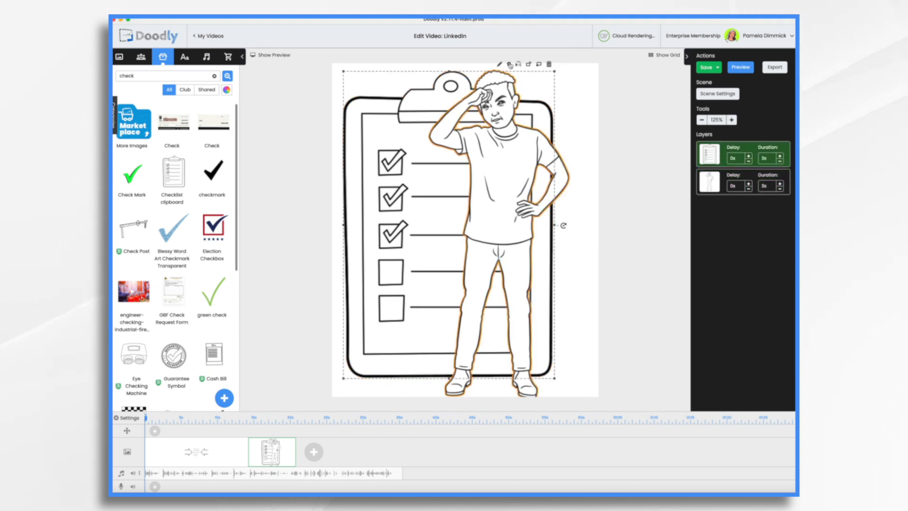
left_click(509, 64)
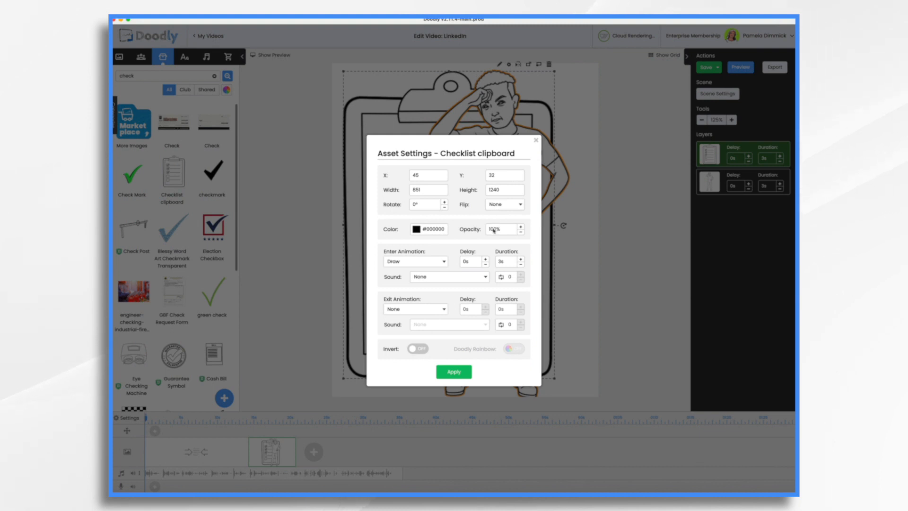
key("BackSpace")
key("BackSpace")
type("60")
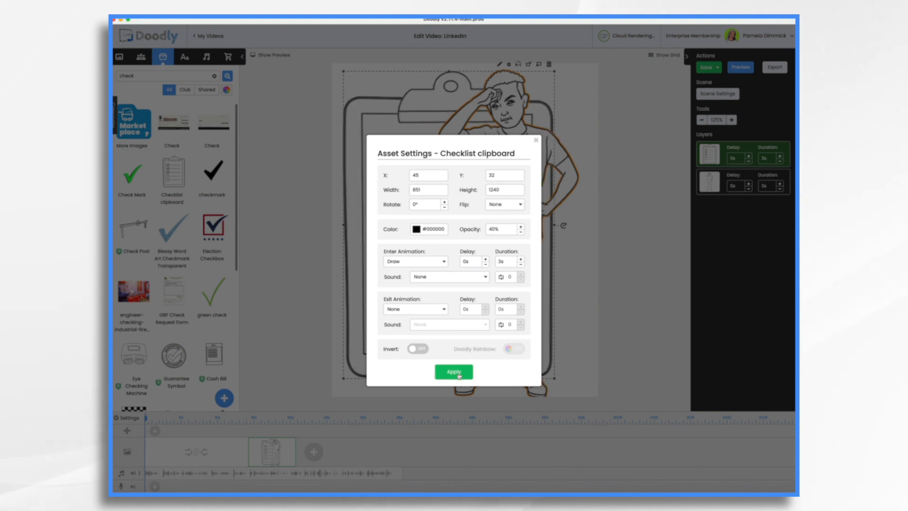
left_click(457, 373)
left_click(585, 262)
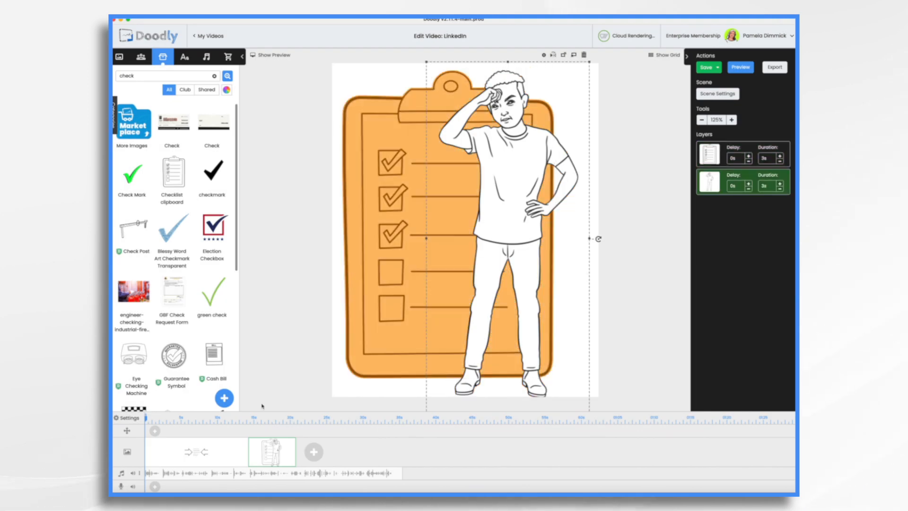
Step: Move the clipboard scene to the start of the timeline and preview the video
left_click_drag(279, 458, 185, 461)
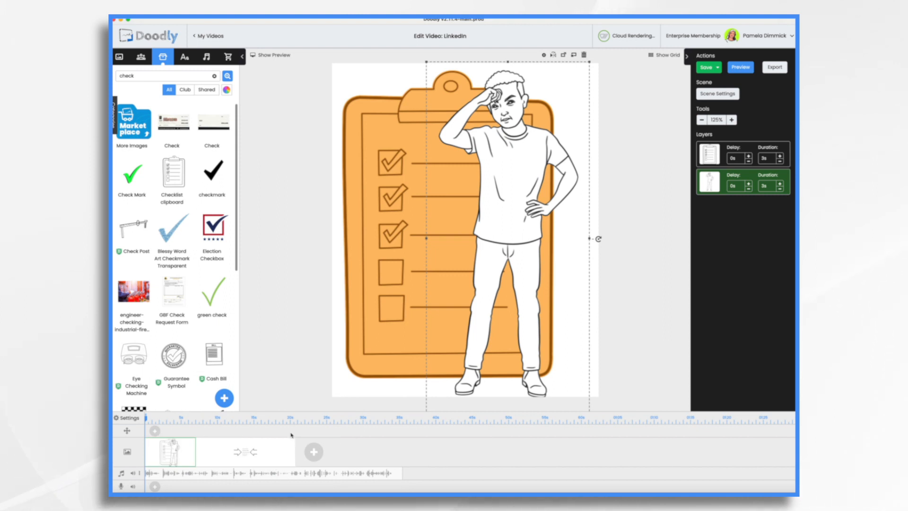
left_click(742, 67)
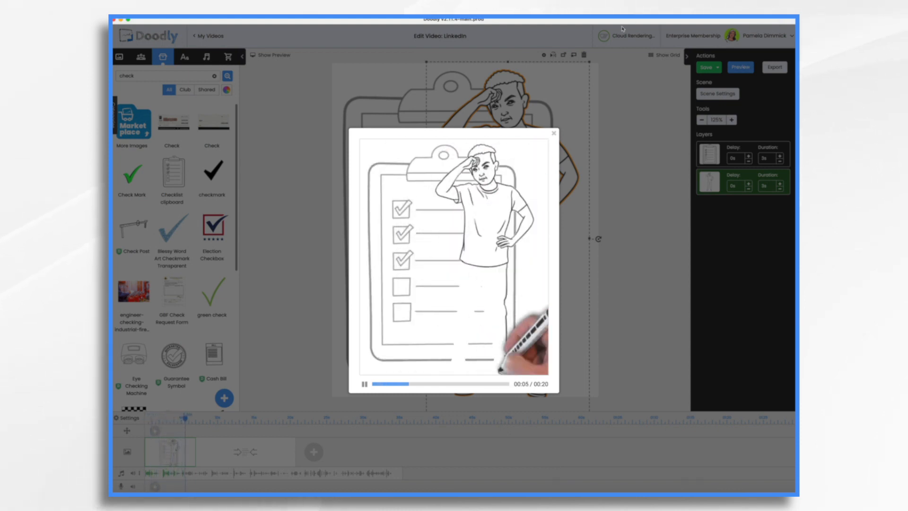
left_click(554, 134)
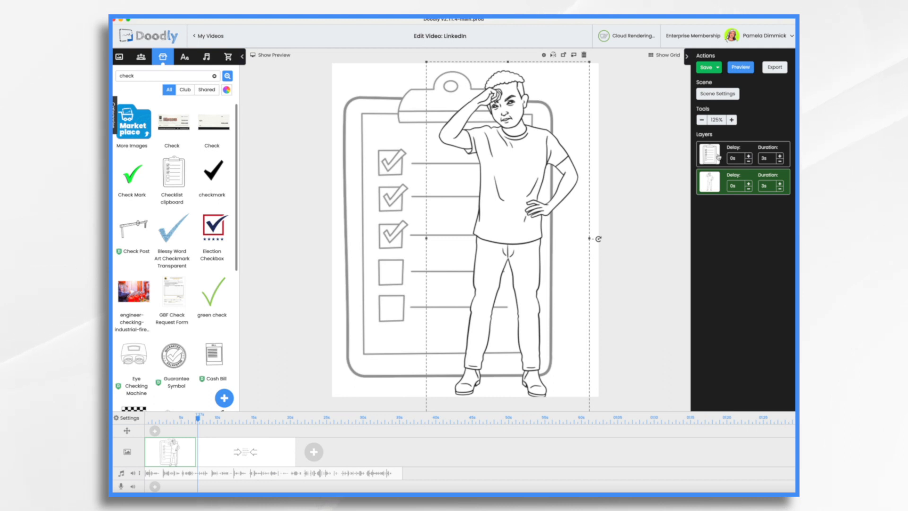
Step: Set the clipboard layer's duration to 0 s and the scene's extra time to 2 s
left_click(780, 161)
left_click(780, 161)
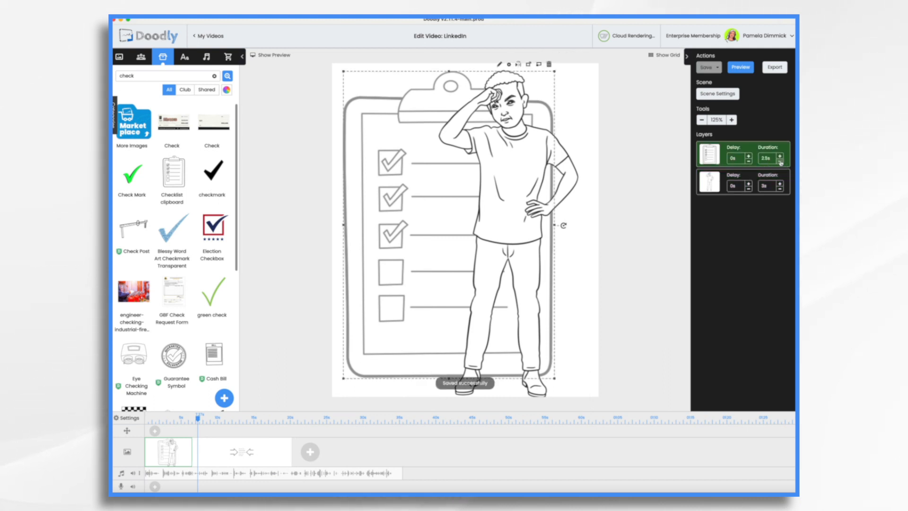
left_click(779, 161)
left_click(779, 162)
left_click(779, 162)
left_click(780, 161)
left_click(779, 161)
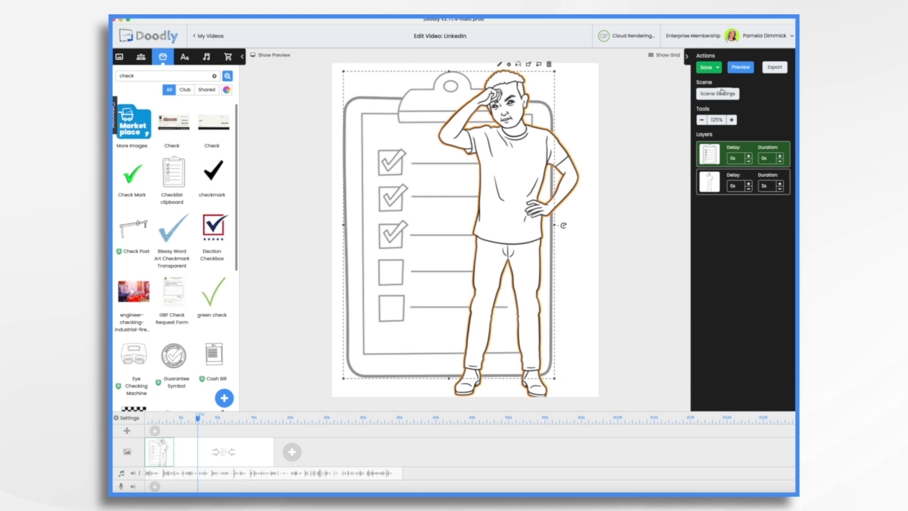
left_click(720, 95)
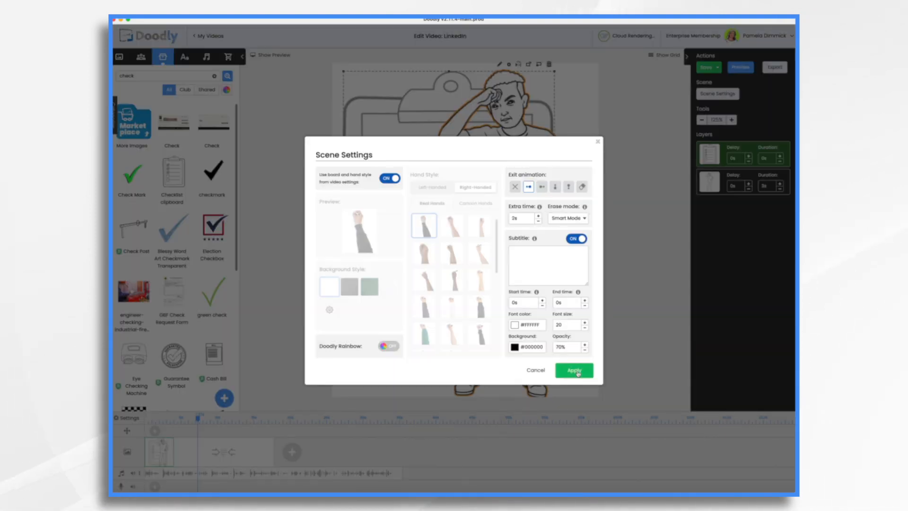
left_click(575, 371)
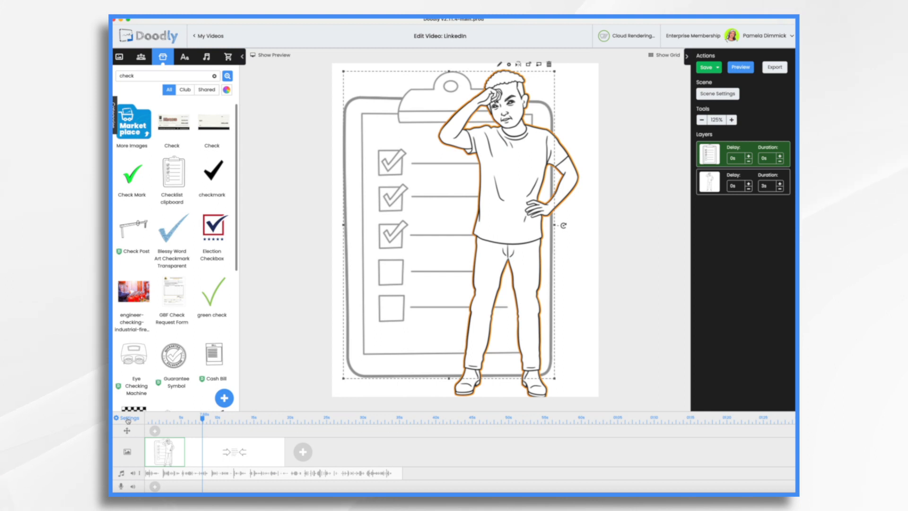
Step: Set the erase mode to Off in the video settings and apply it
left_click(128, 419)
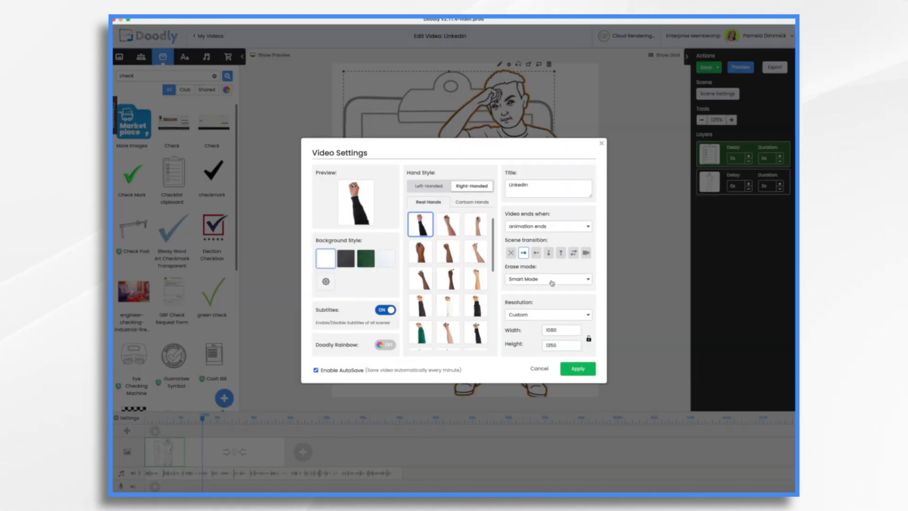
left_click(525, 279)
left_click(523, 305)
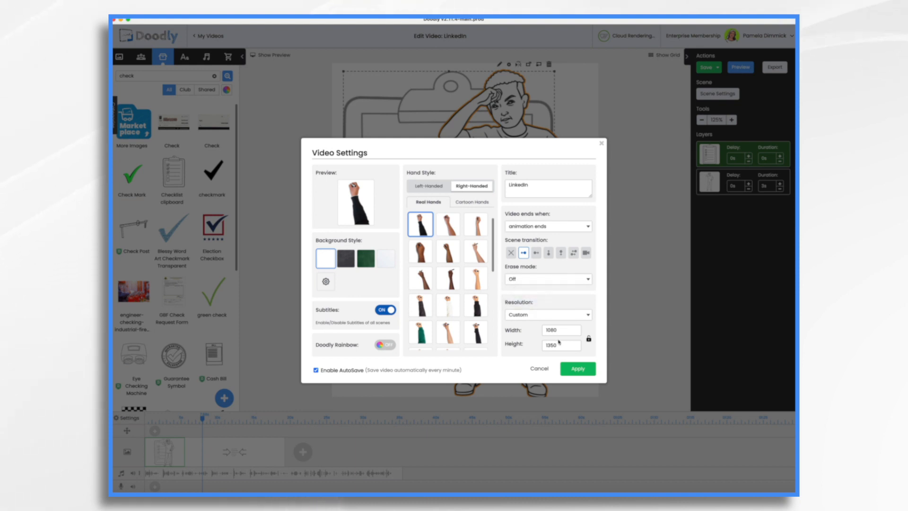
left_click(578, 369)
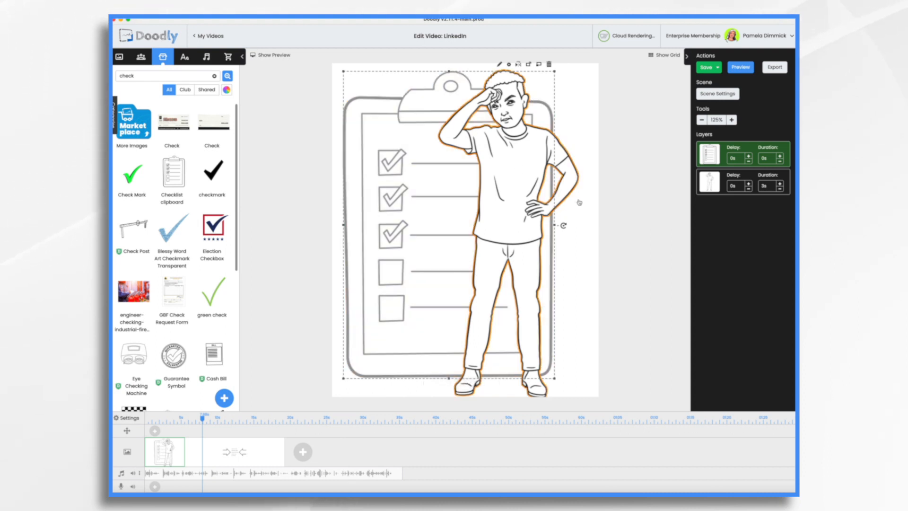
Step: Add the text "3 Time Management Techniques to Boost Productivity" to the clipboard scene in Acme-Regular with word wrap
left_click(185, 59)
left_click_drag(175, 101, 475, 213)
double_click(475, 216)
type("3 T")
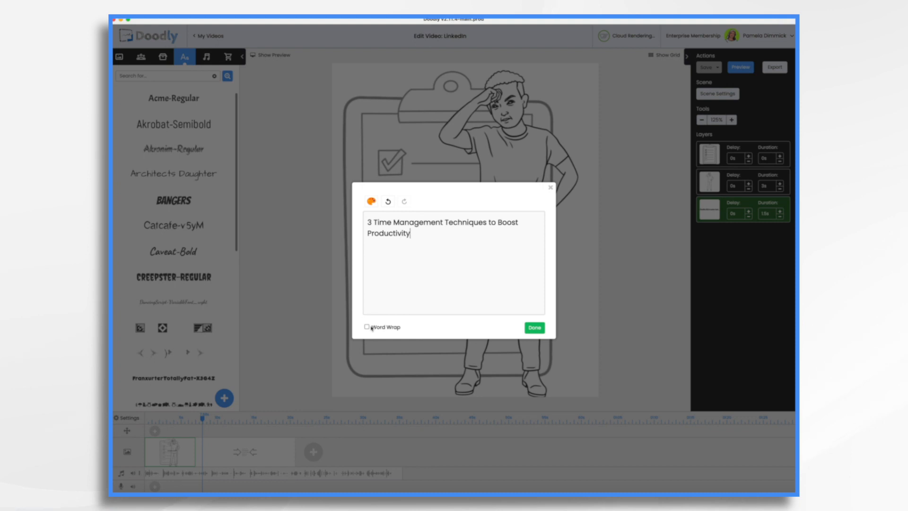
left_click(536, 327)
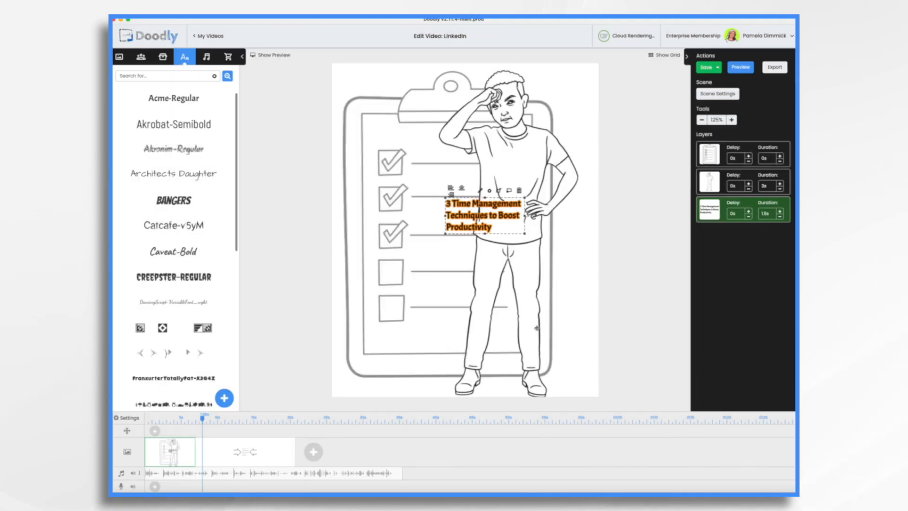
Step: Enlarge the title text across the middle of the clipboard and man, and center-align its lines
left_click_drag(525, 234, 421, 219)
left_click_drag(370, 175, 371, 175)
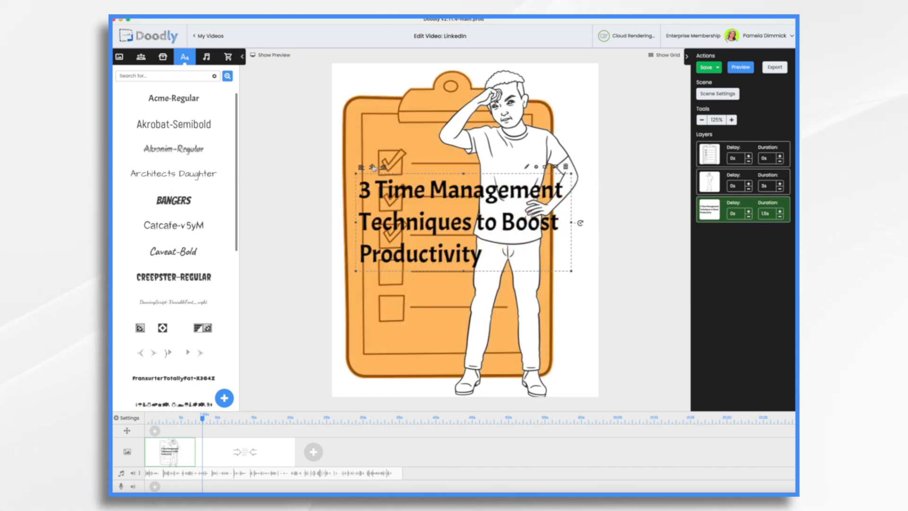
left_click(372, 167)
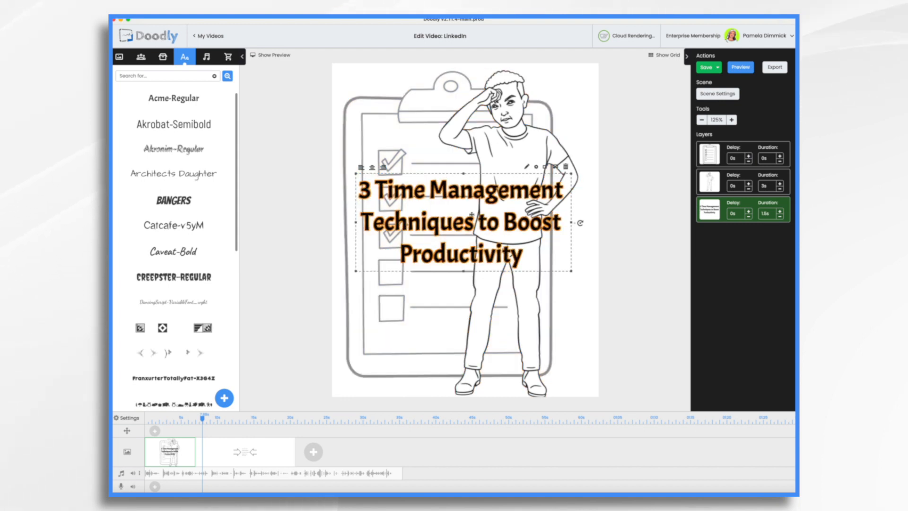
Step: Search the props for "recta", add the plain white Rectangle, and enlarge it to cover the title text area
left_click(162, 57)
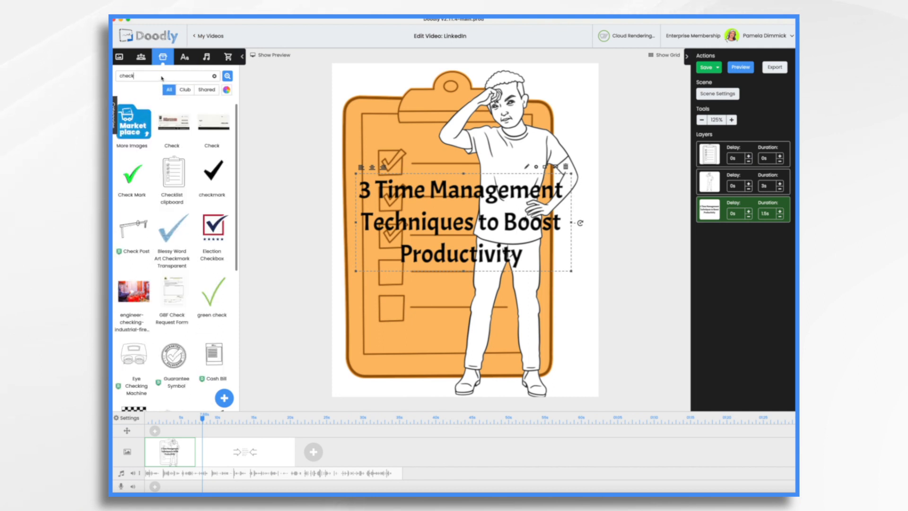
key("BackSpace")
key("BackSpace")
key("BackSpace")
key("BackSpace")
key("BackSpace")
type("recta")
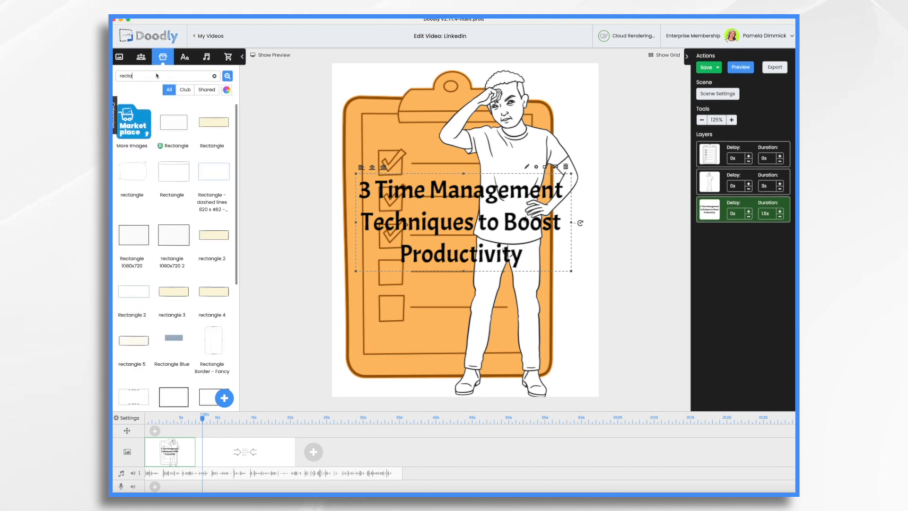
left_click_drag(174, 122, 435, 224)
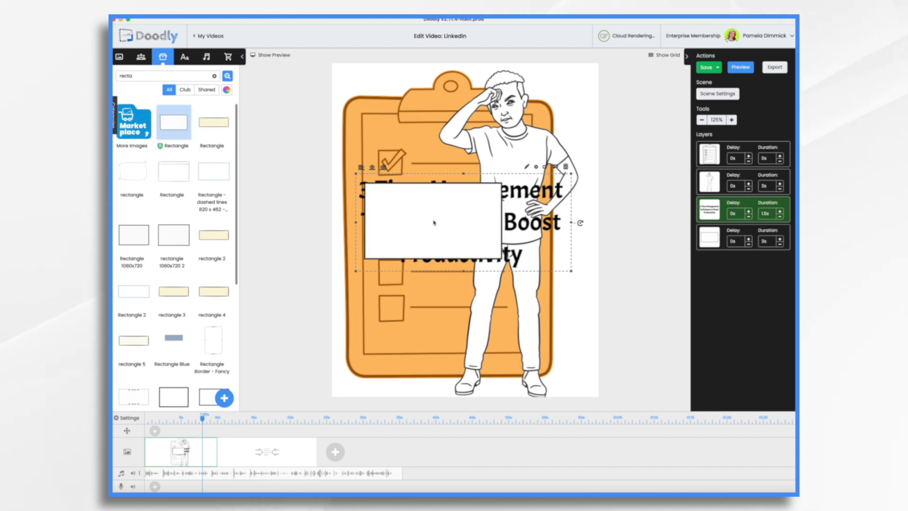
left_click_drag(421, 209, 410, 198)
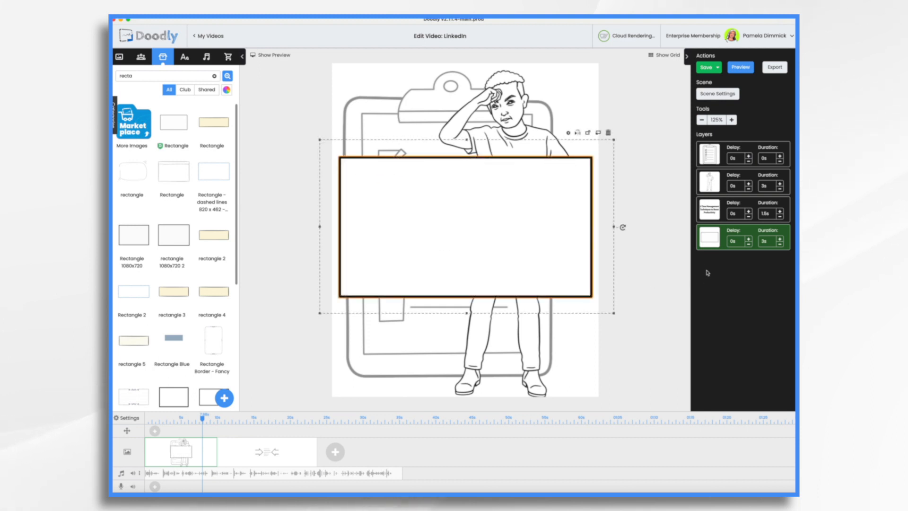
Step: Set the rectangle's duration to 1 s and move its layer behind the title text
left_click(780, 244)
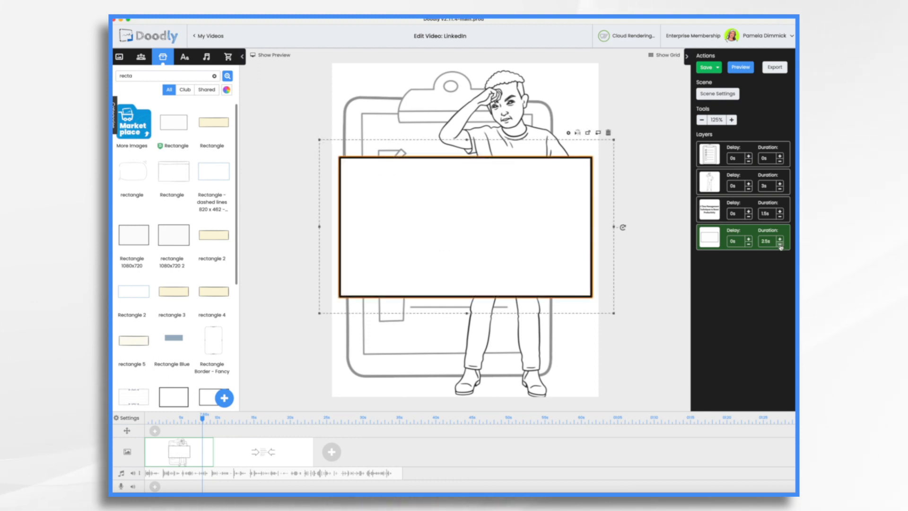
left_click(781, 244)
left_click(781, 245)
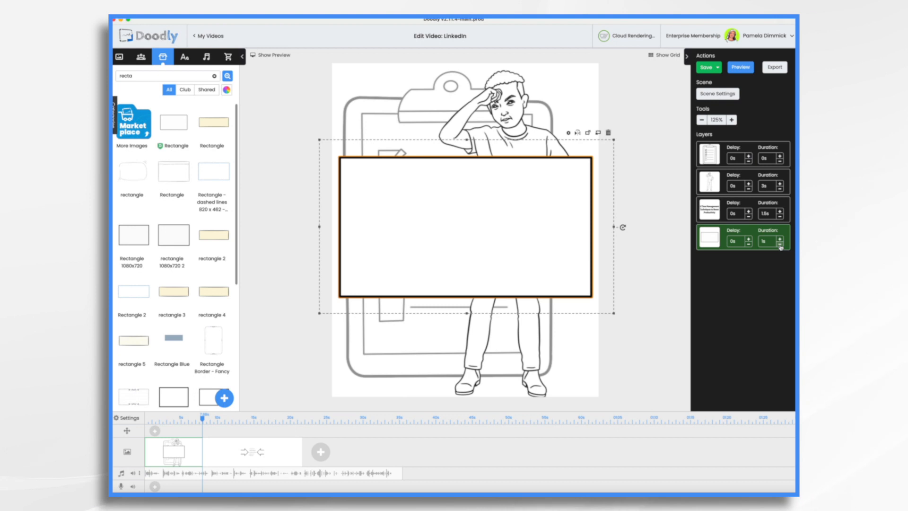
left_click_drag(716, 237, 716, 211)
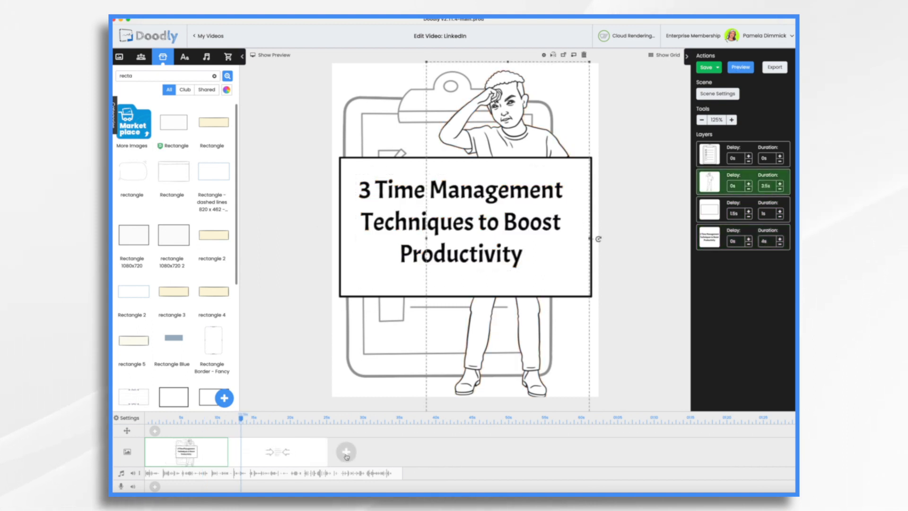
Step: Add a blank scene between the title scene and the arrows outline scene, and save the video
left_click(347, 457)
left_click_drag(360, 459, 251, 461)
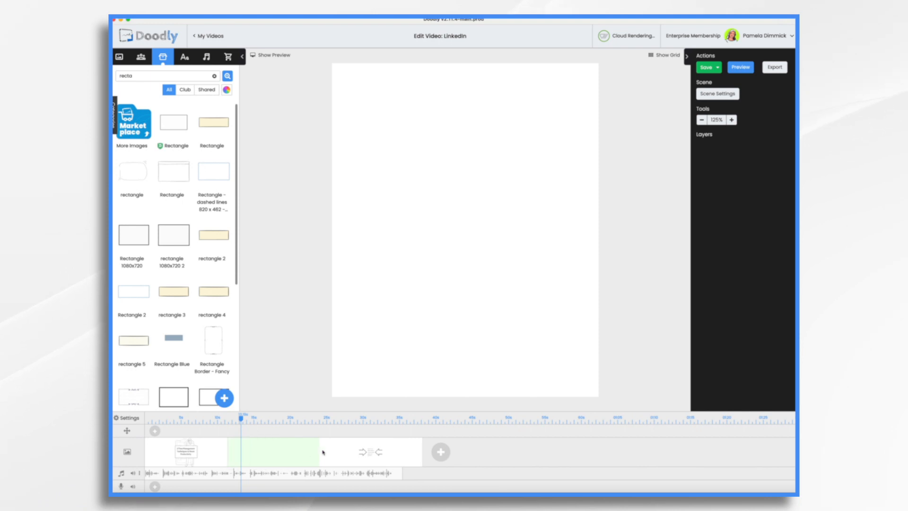
left_click(357, 460)
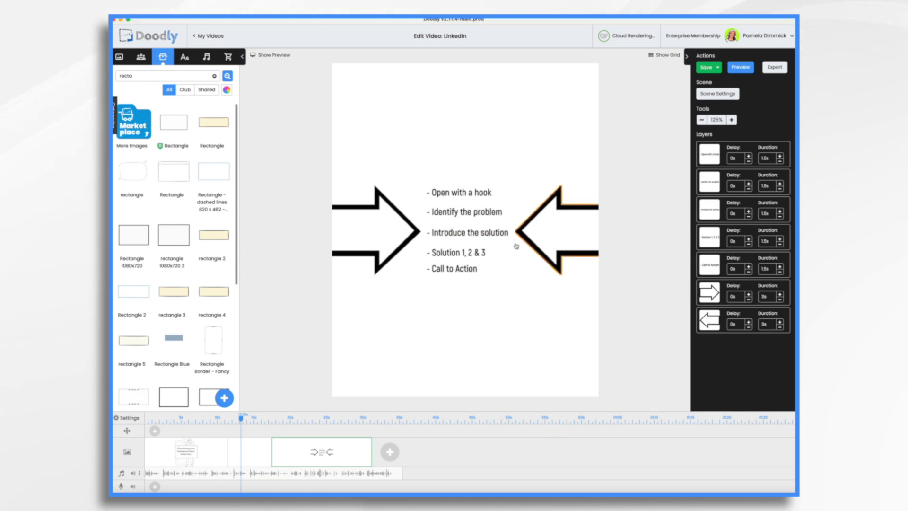
key("super+s")
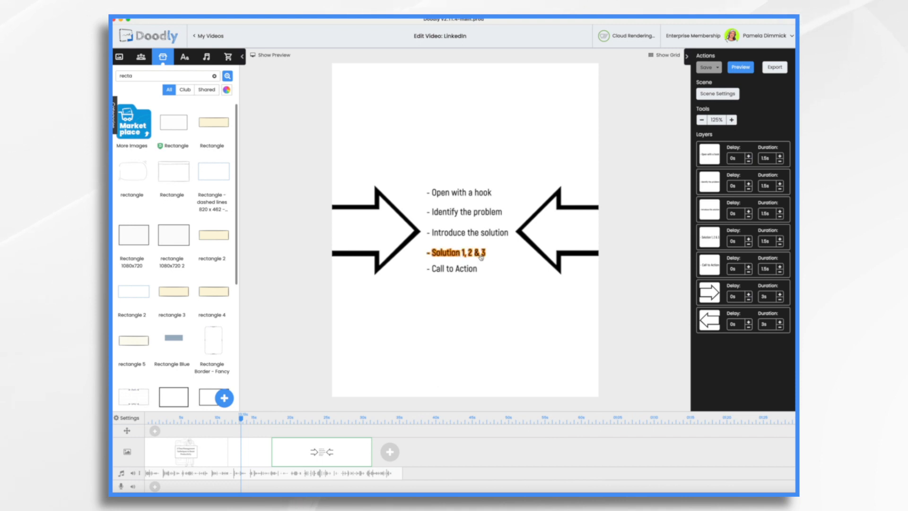
Step: Add the heading "1. Prioritize Tasks" in Akrobat-Semibold across the upper part of the blank scene
left_click(254, 452)
left_click(184, 57)
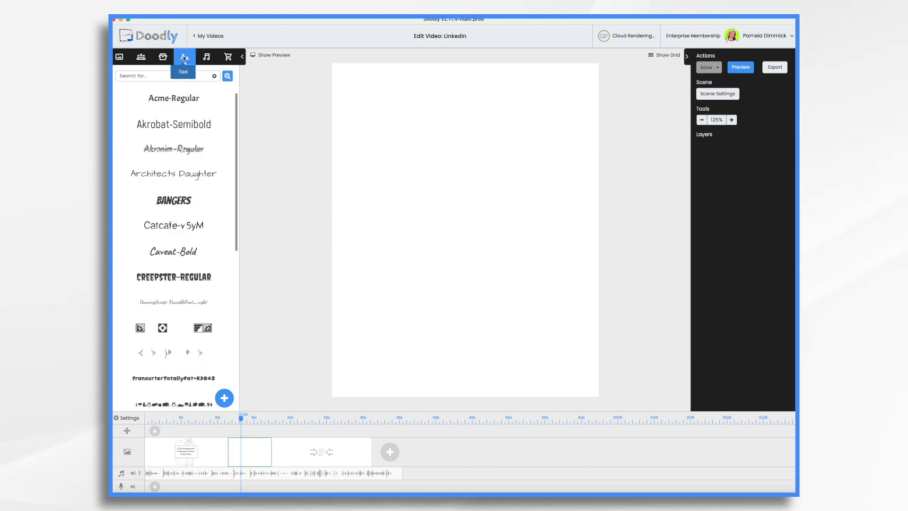
left_click_drag(167, 126, 454, 132)
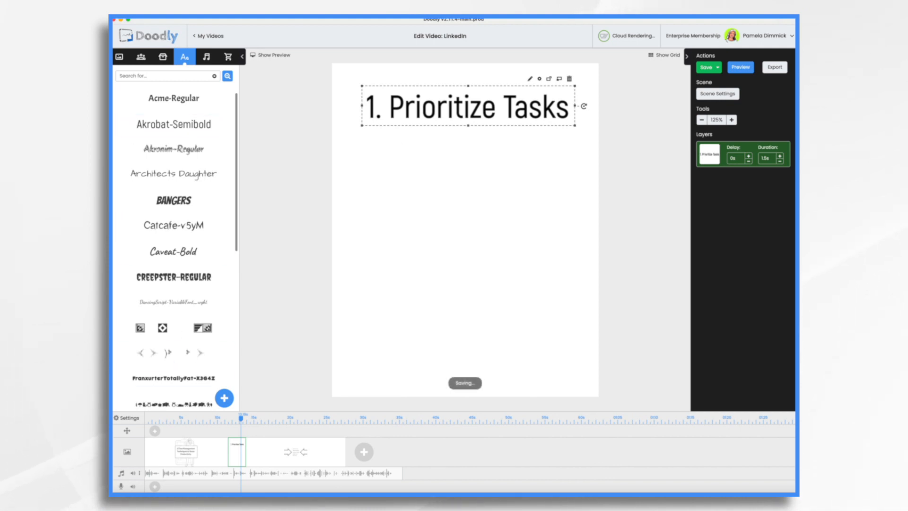
Step: Import matrix.png as a new prop titled "matrix" and place it below the "1. Prioritize Tasks" heading
left_click(162, 57)
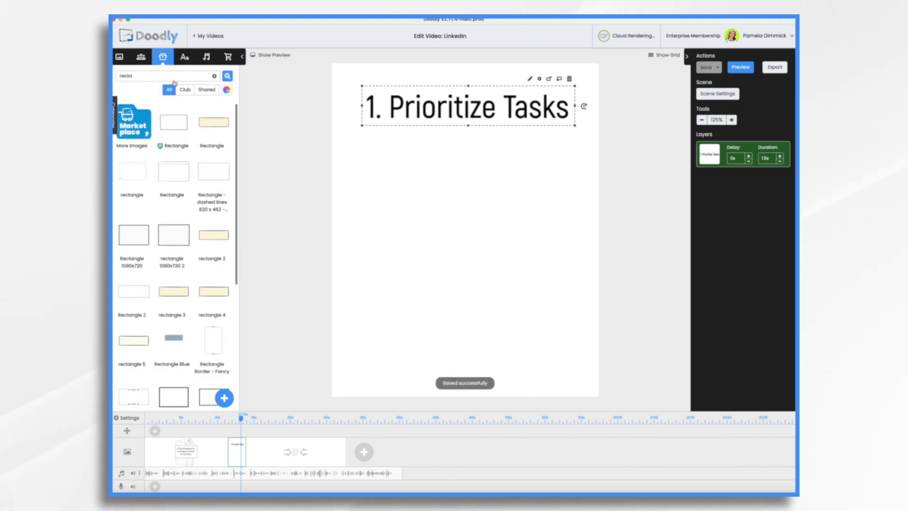
left_click(225, 398)
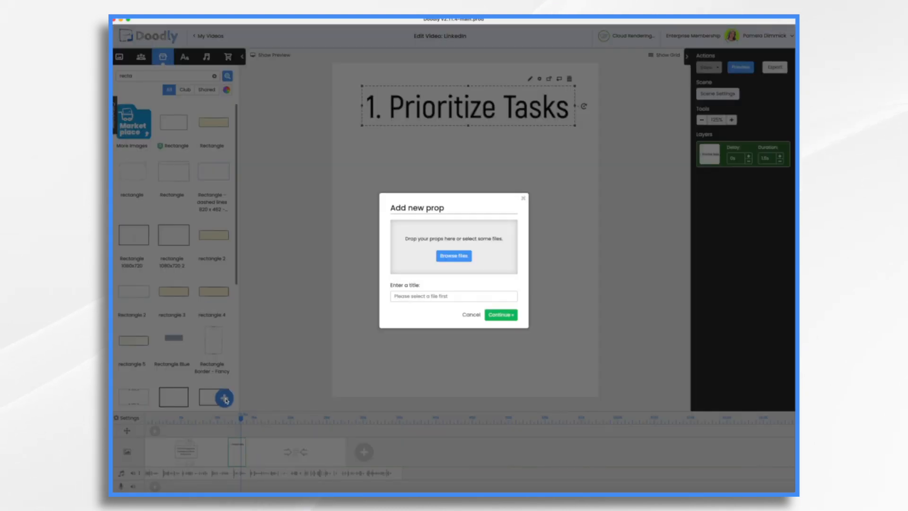
left_click_drag(782, 217, 462, 243)
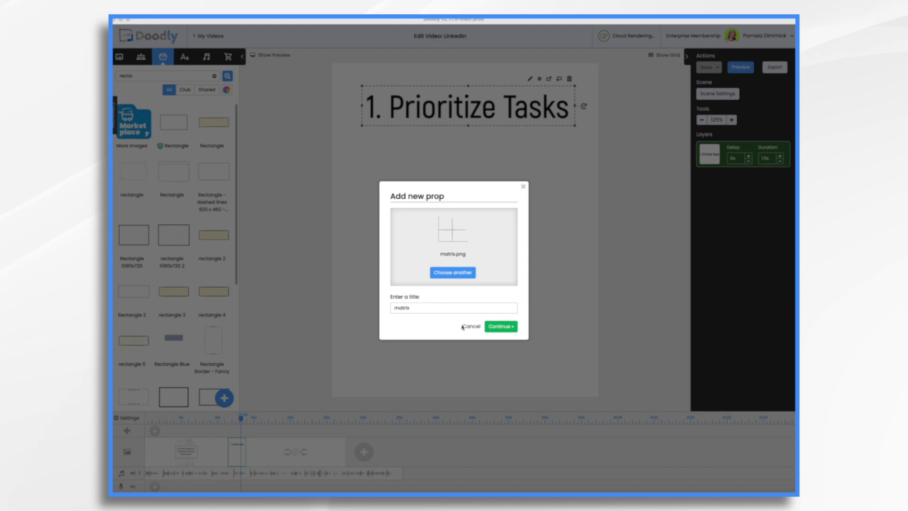
left_click(502, 327)
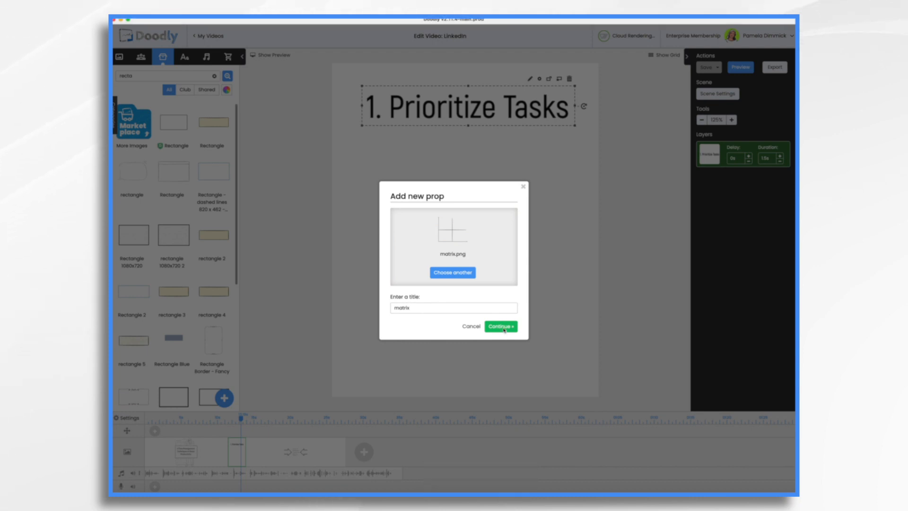
left_click(467, 208)
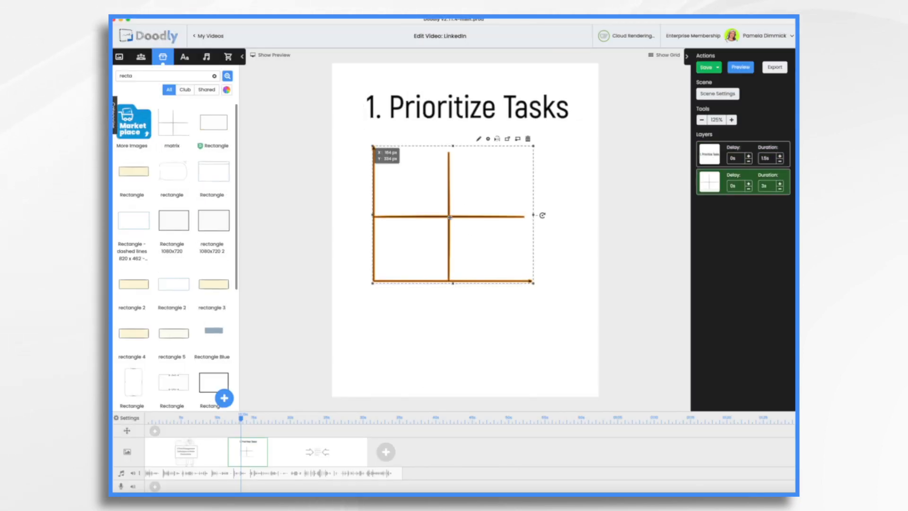
Step: Change the reveal mode of the matrix asset and save it back to the scene
left_click(488, 161)
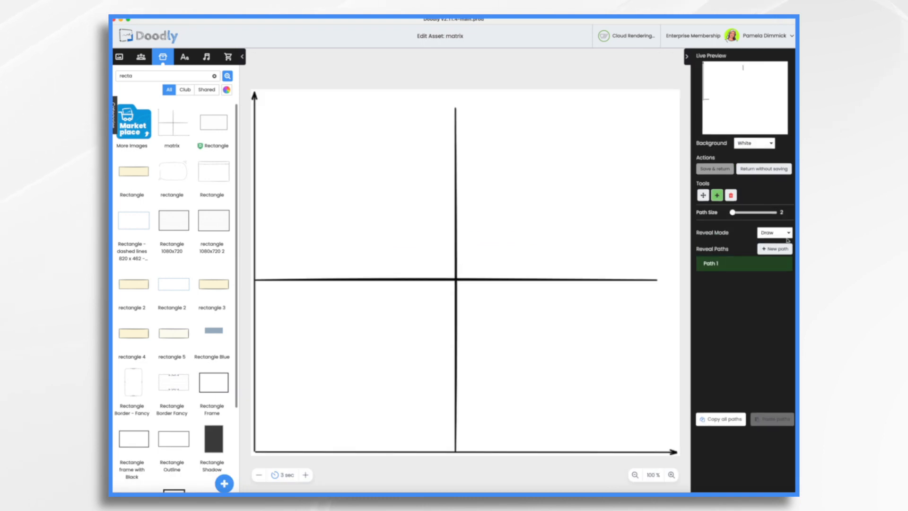
left_click(771, 233)
left_click(773, 241)
left_click(715, 169)
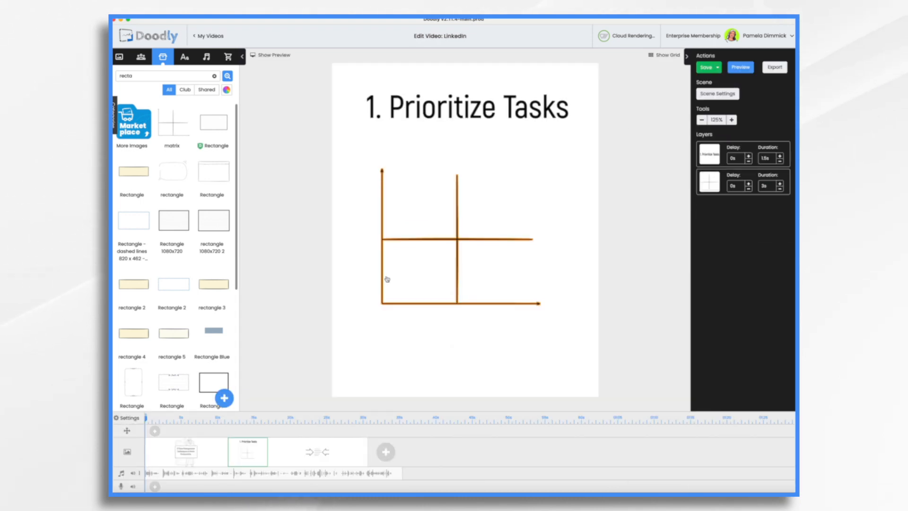
Step: Enlarge the matrix to about 900 x 770 px and center it under the heading
left_click(428, 233)
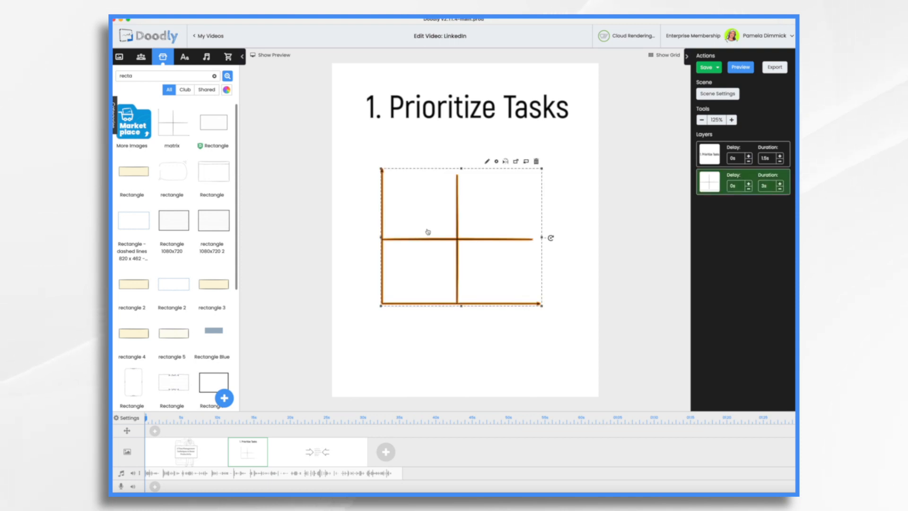
left_click_drag(427, 229, 418, 205)
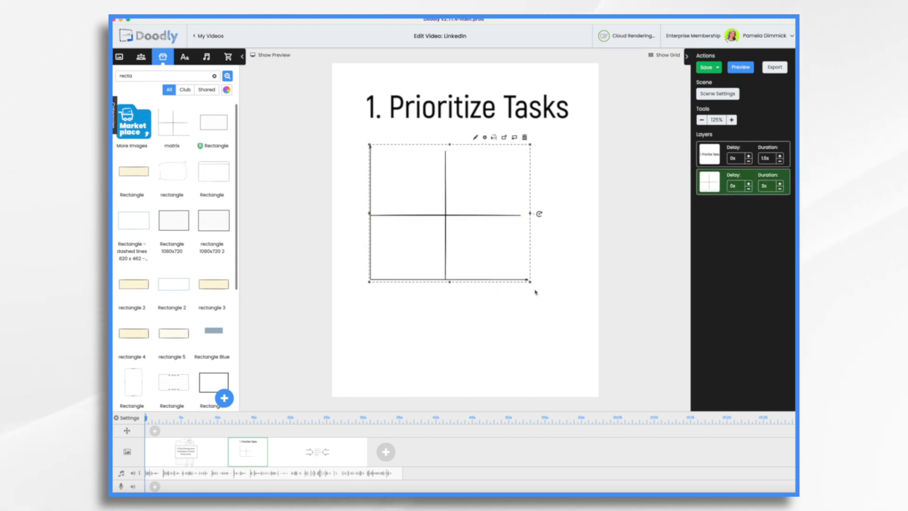
left_click_drag(530, 282, 591, 333)
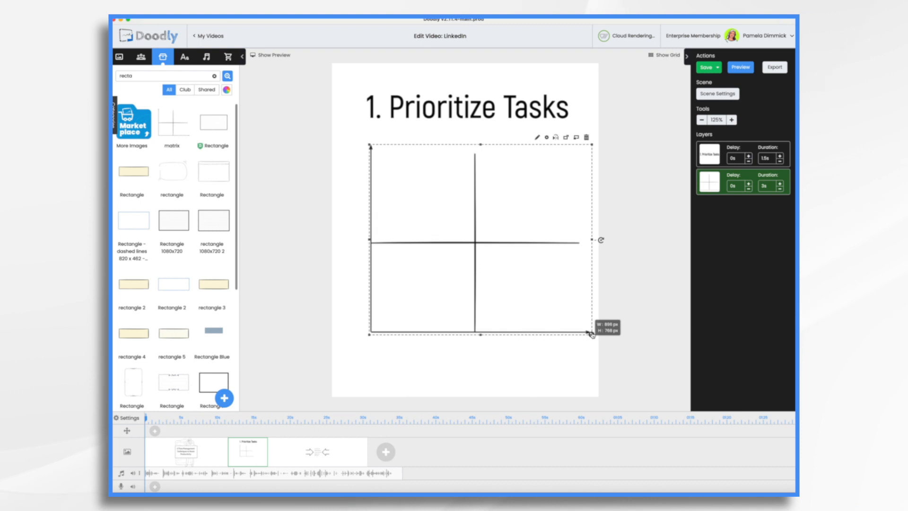
left_click_drag(504, 270, 495, 277)
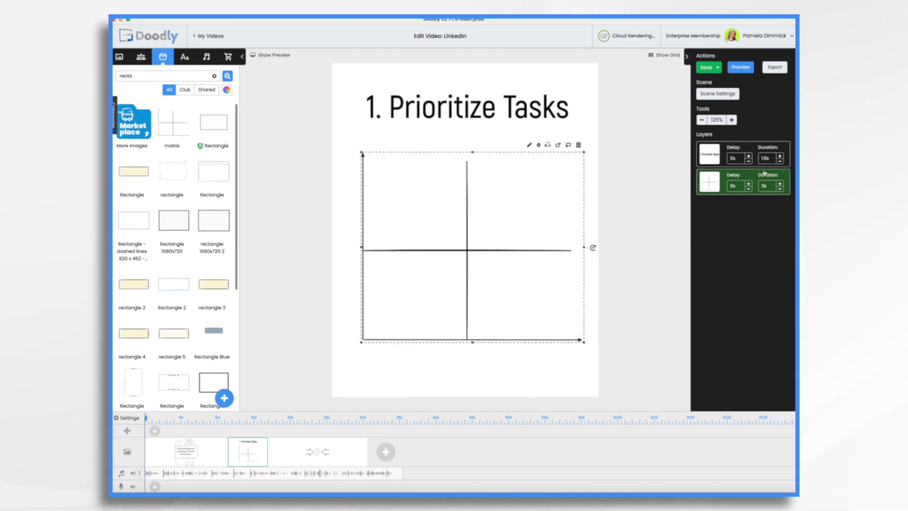
Step: Set the matrix's duration to 0.5 s and move its layer after the "Urgency" and "Importance" labels
left_click(780, 190)
left_click(780, 190)
left_click(780, 190)
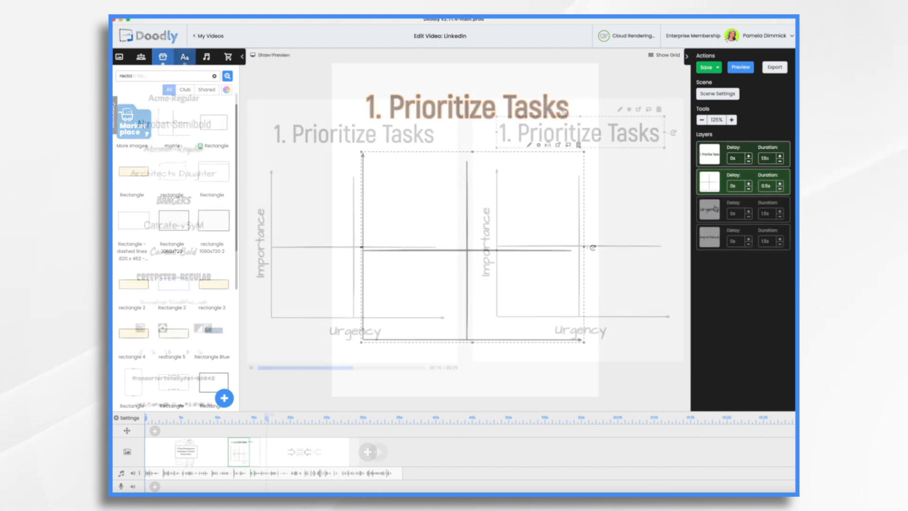
left_click_drag(712, 184, 714, 242)
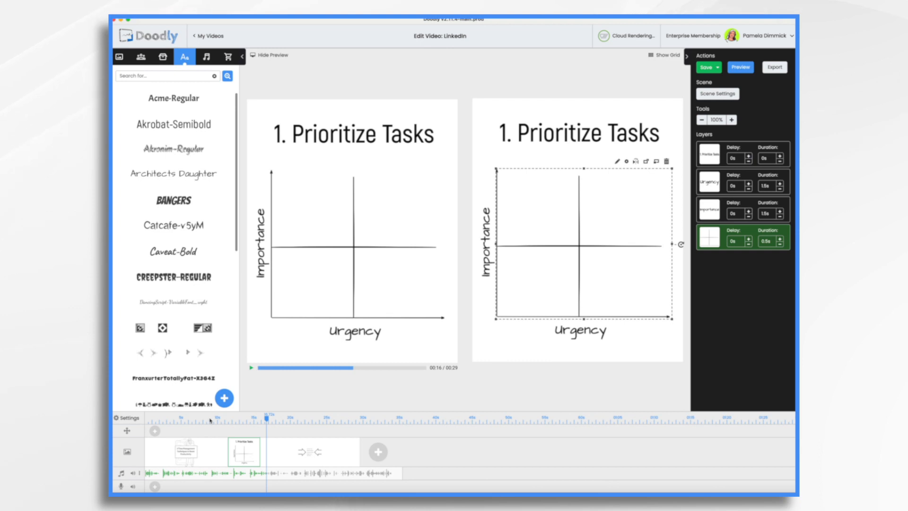
Step: Adjust and apply the scene settings of the title scene, and play the video preview
left_click(216, 447)
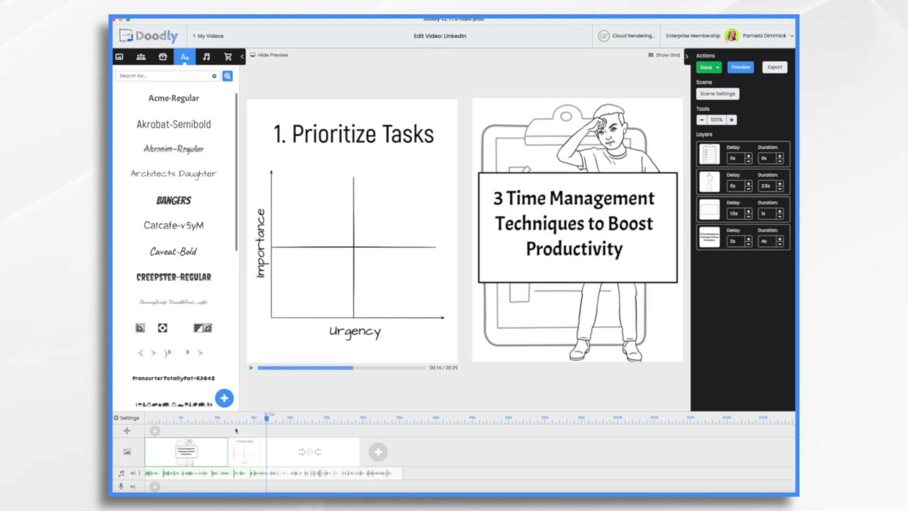
left_click(725, 98)
left_click(539, 220)
left_click(575, 370)
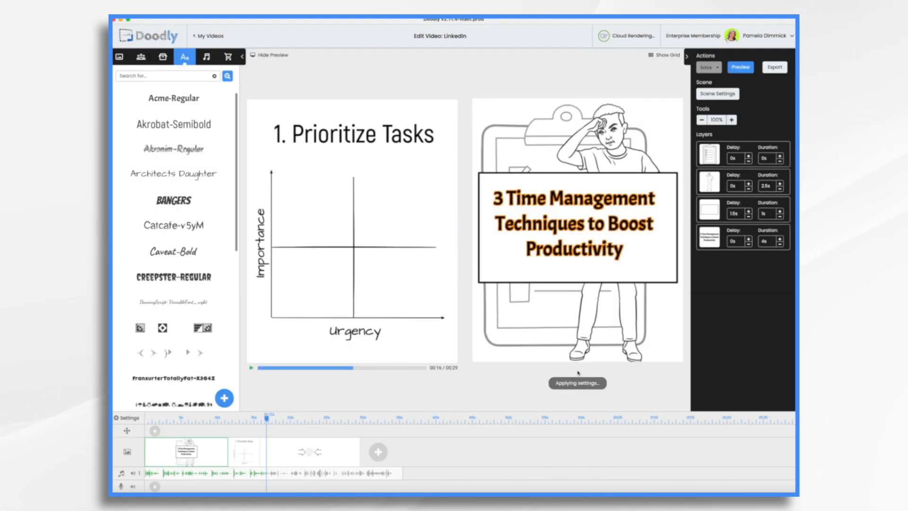
left_click(251, 368)
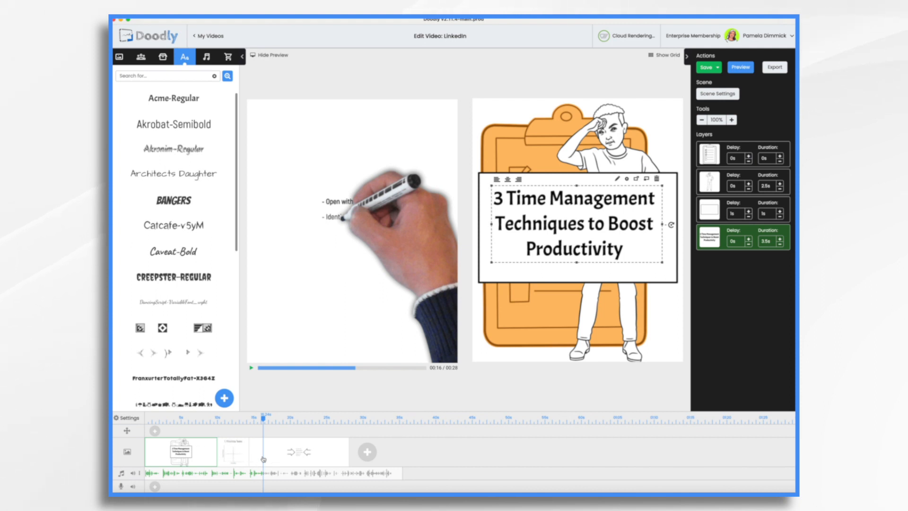
Step: Add a scene headed "2. Use Time Blocking" between the Prioritize Tasks scene and the arrows outline scene
left_click(367, 452)
left_click_drag(374, 452, 270, 452)
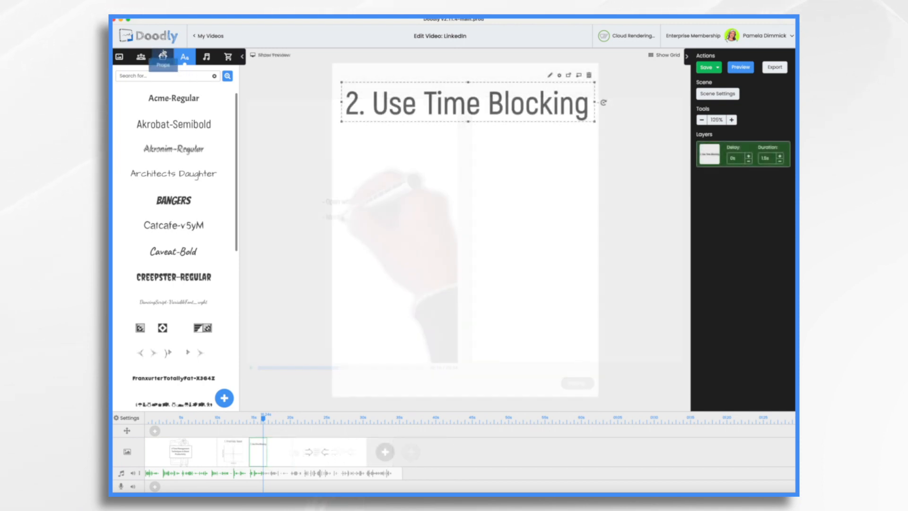
Step: Import the Calendar and blocks image files as new props
left_click(164, 57)
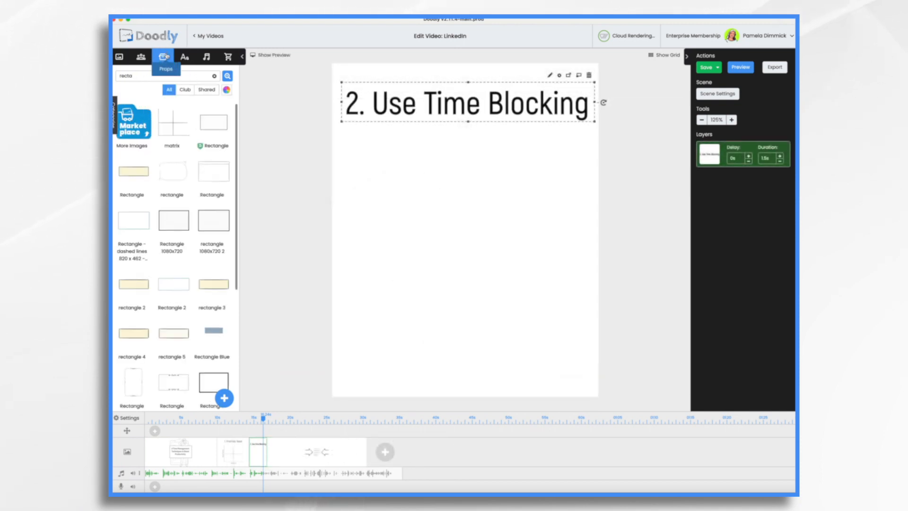
left_click(225, 399)
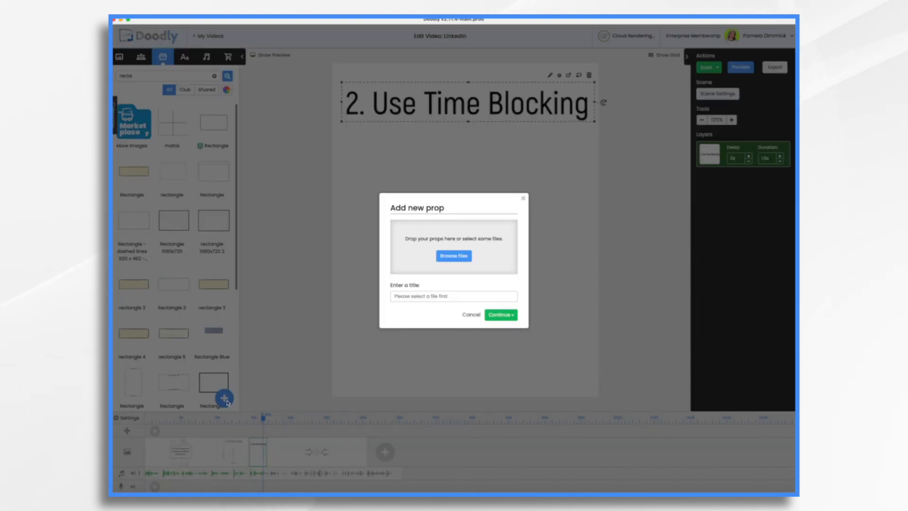
left_click_drag(795, 244, 479, 246)
left_click(500, 333)
Step: Place the Calendar prop below the "2. Use Time Blocking" heading and add the blocks prop over it without replacing the calendar
left_click_drag(178, 130, 443, 208)
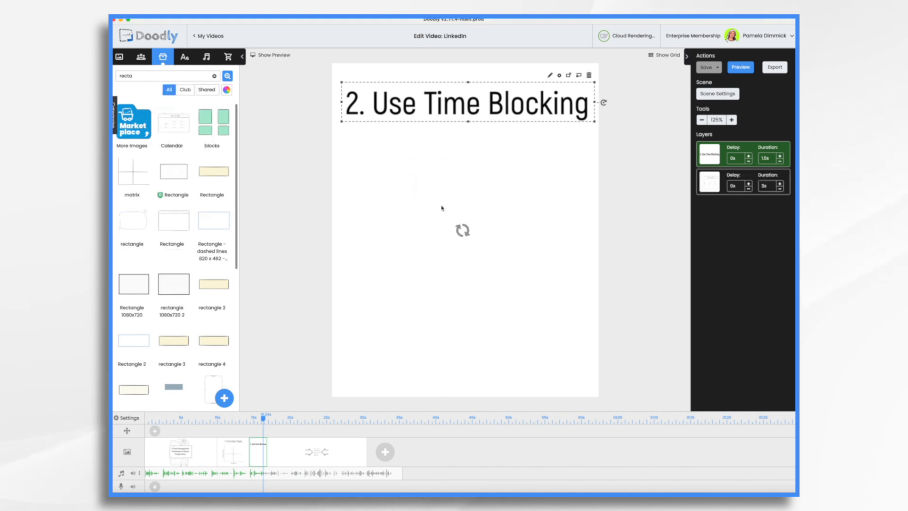
left_click(464, 224)
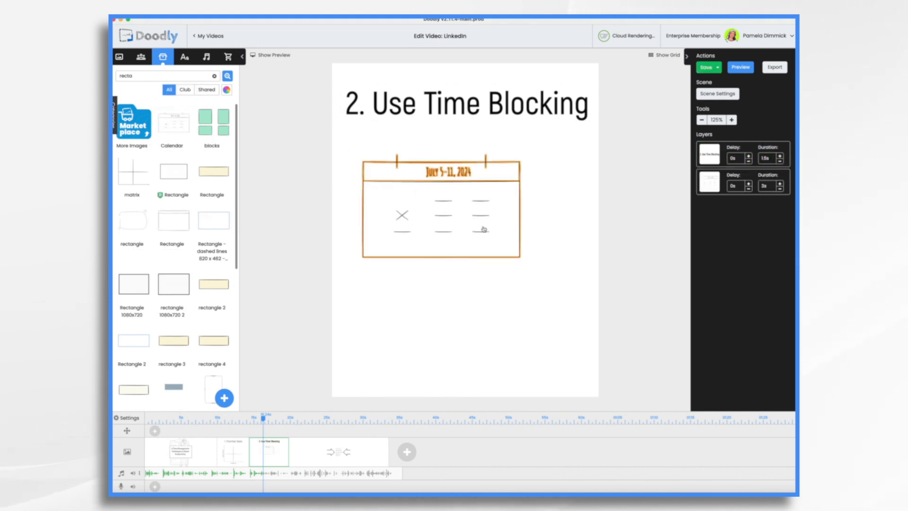
left_click(500, 245)
left_click_drag(214, 122, 444, 209)
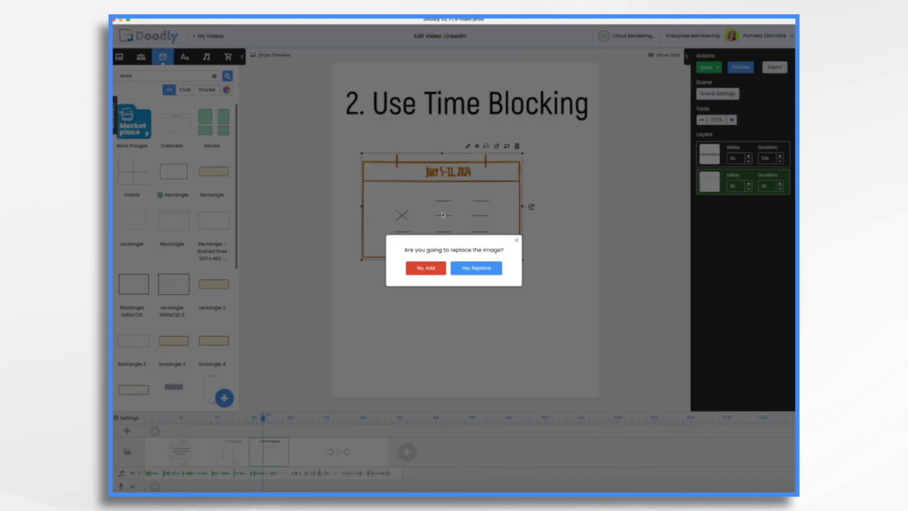
left_click(436, 268)
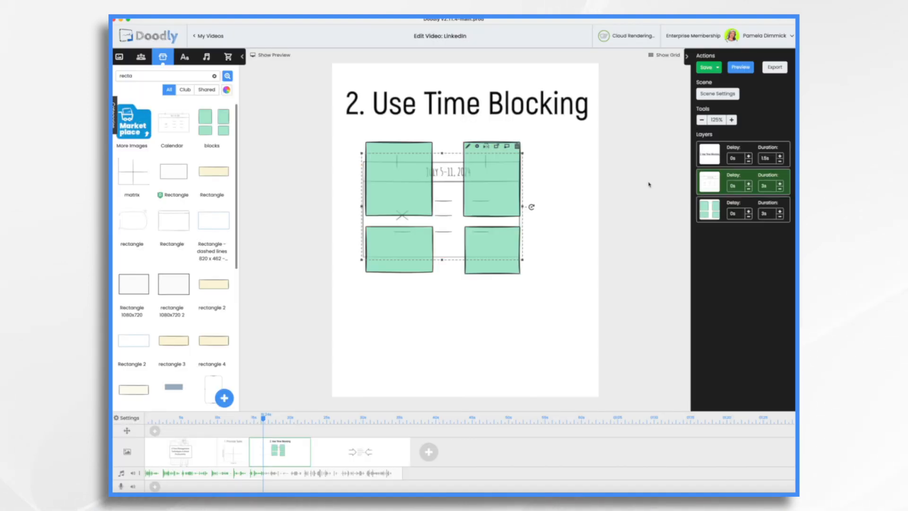
Step: Enlarge the calendar to nearly the page width and shrink the green blocks to fit over its two right-hand columns of lines
left_click(504, 350)
left_click_drag(535, 381, 471, 342)
left_click_drag(456, 312, 519, 271)
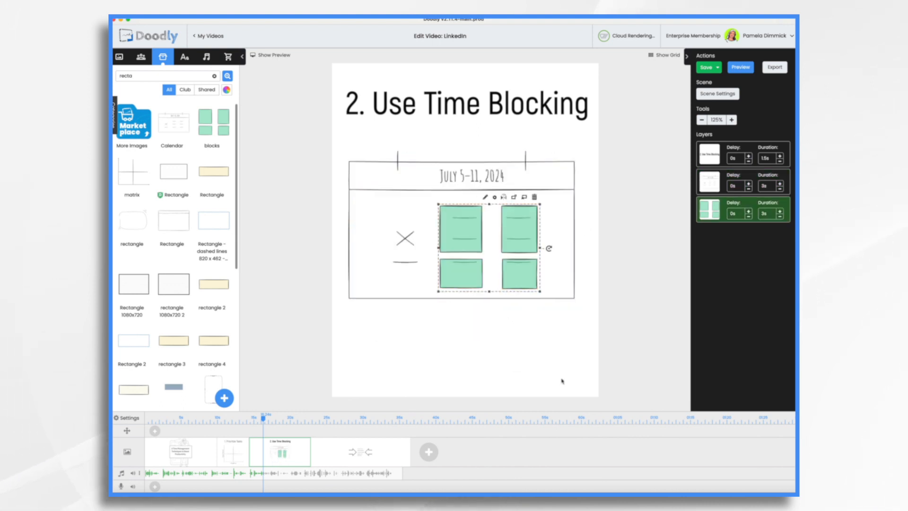
Step: Change the reveal mode of the blocks prop from drawing and save the asset
left_click(486, 198)
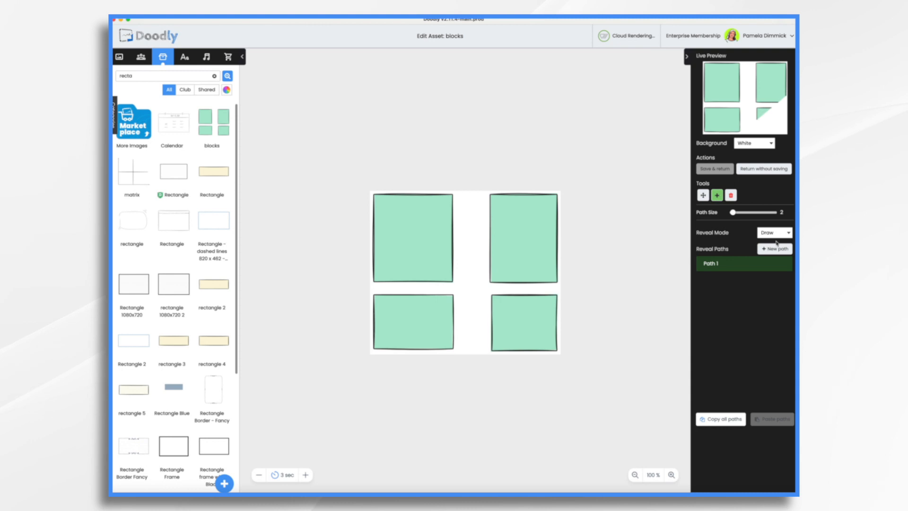
left_click(776, 233)
left_click(771, 243)
left_click(721, 171)
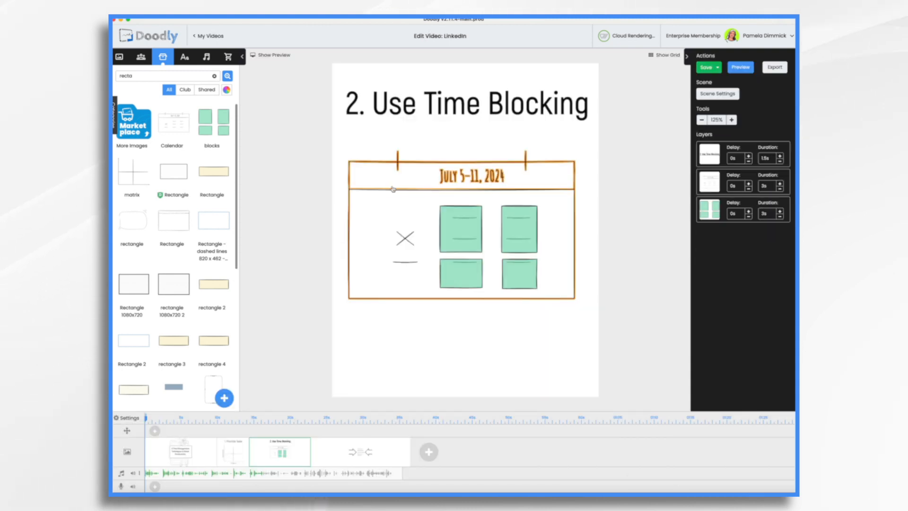
Step: Select the calendar in the time blocking scene for editing
left_click(393, 188)
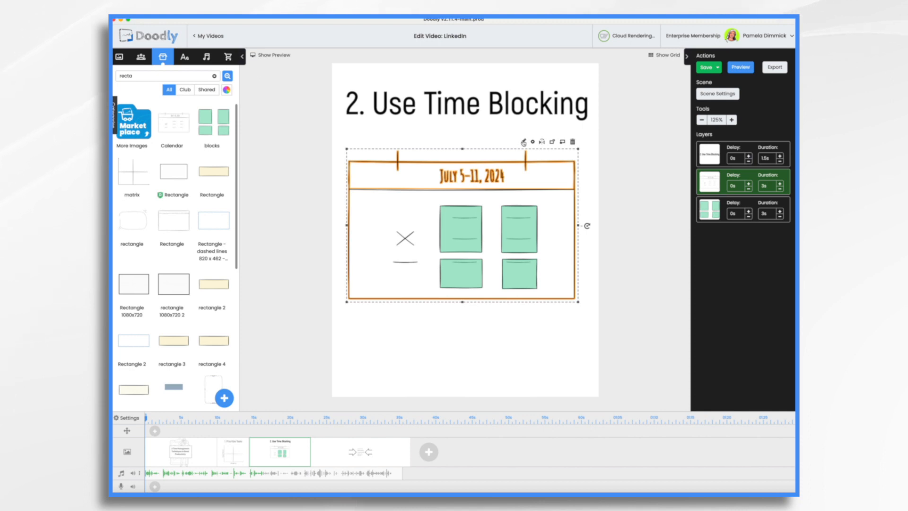